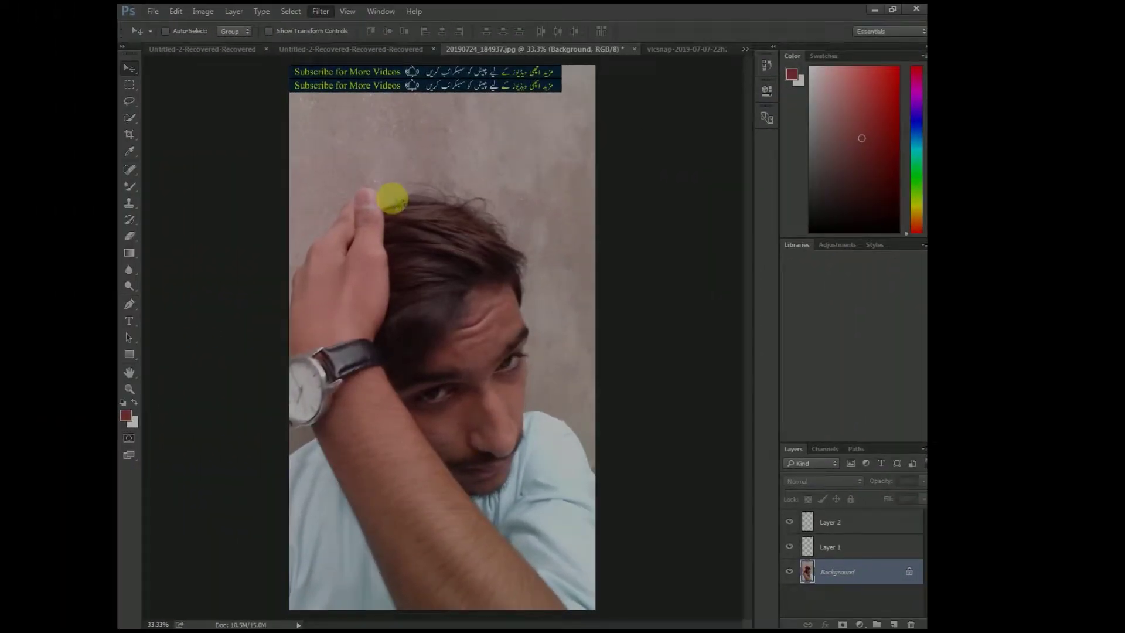
- Open the portrait in Camera Raw and warm it to Temperature +55, Tint -16
{"action": "key", "text": "ctrl+shift+a"}
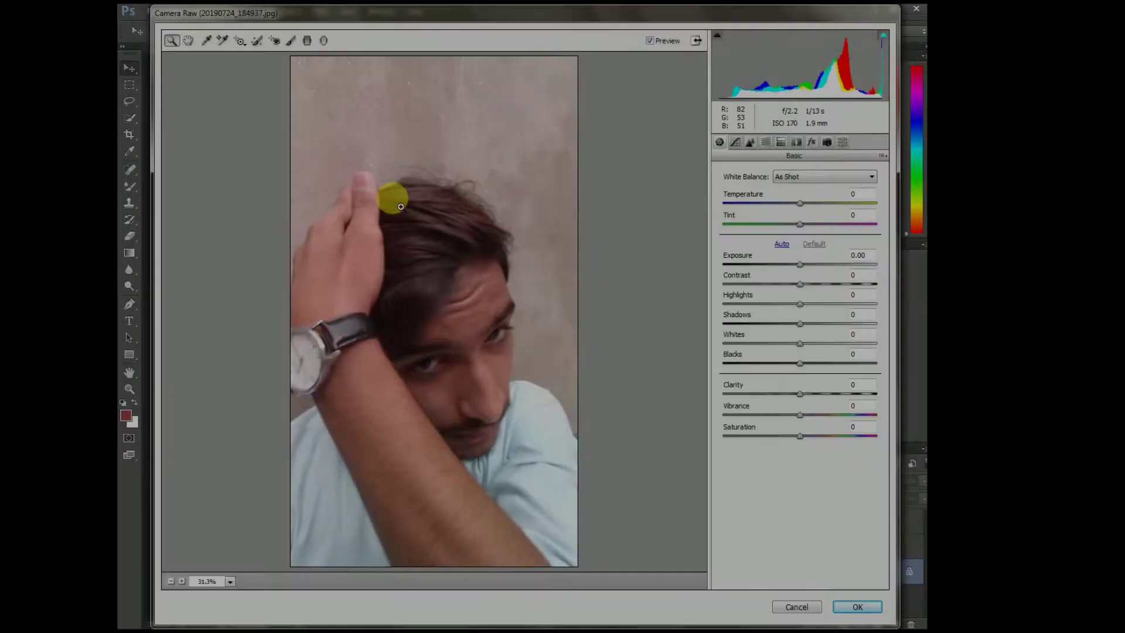
{"action": "left_click_drag", "start_coordinate": [800, 202], "coordinate": [820, 203]}
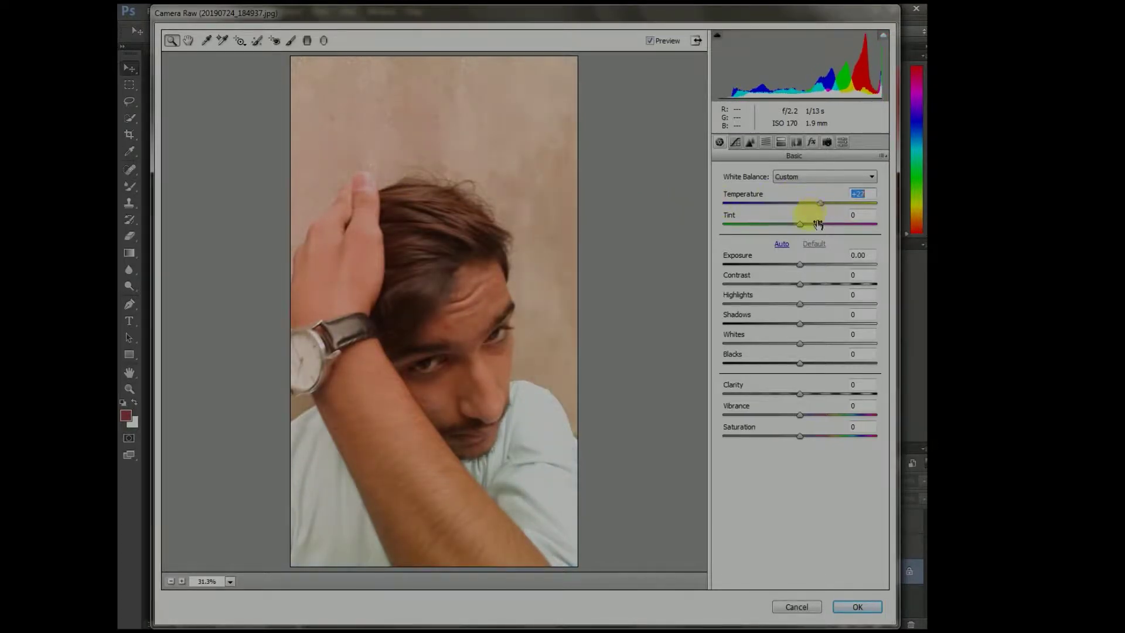
{"action": "mouse_move", "coordinate": [801, 224]}
{"action": "left_mouse_down"}
{"action": "mouse_move", "coordinate": [821, 224]}
{"action": "mouse_move", "coordinate": [798, 251]}
{"action": "left_mouse_up"}
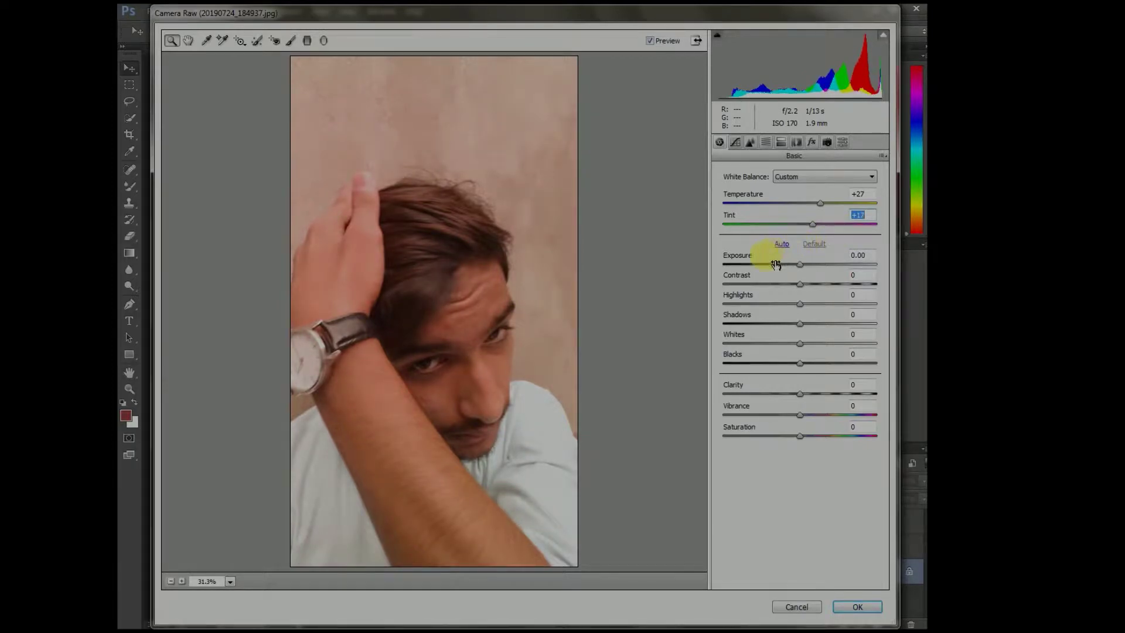
{"action": "key", "text": "Tab"}
{"action": "left_click_drag", "start_coordinate": [766, 221], "coordinate": [790, 228]}
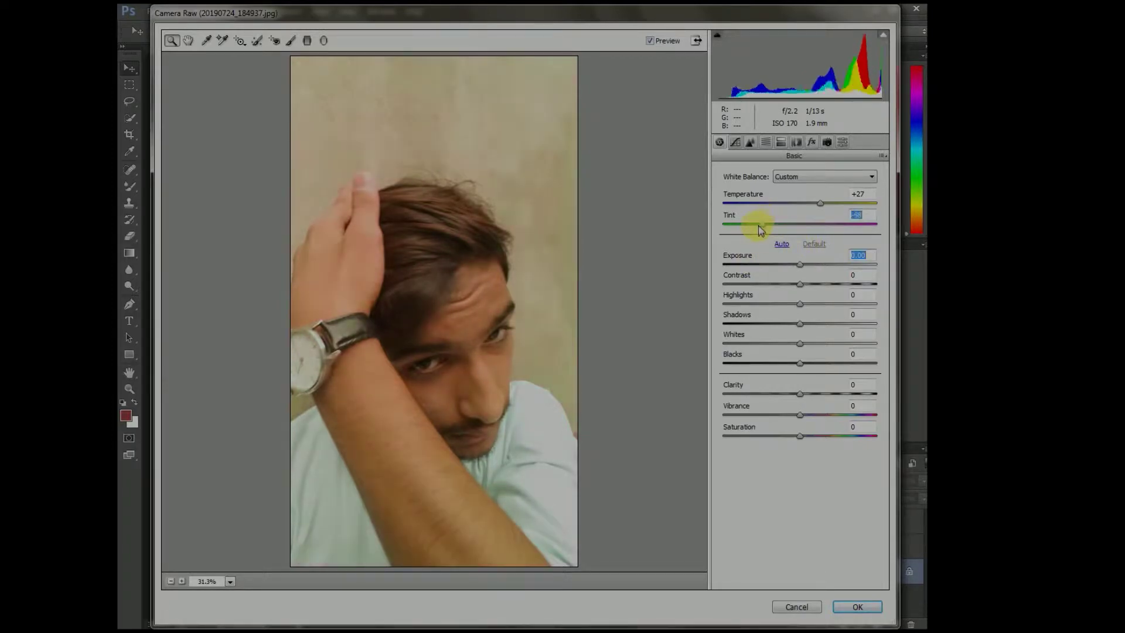
{"action": "left_click_drag", "start_coordinate": [838, 207], "coordinate": [844, 204]}
- Try exposure and contrast values, settling on Exposure 0.00 and Contrast -24
{"action": "left_click_drag", "start_coordinate": [801, 264], "coordinate": [820, 265]}
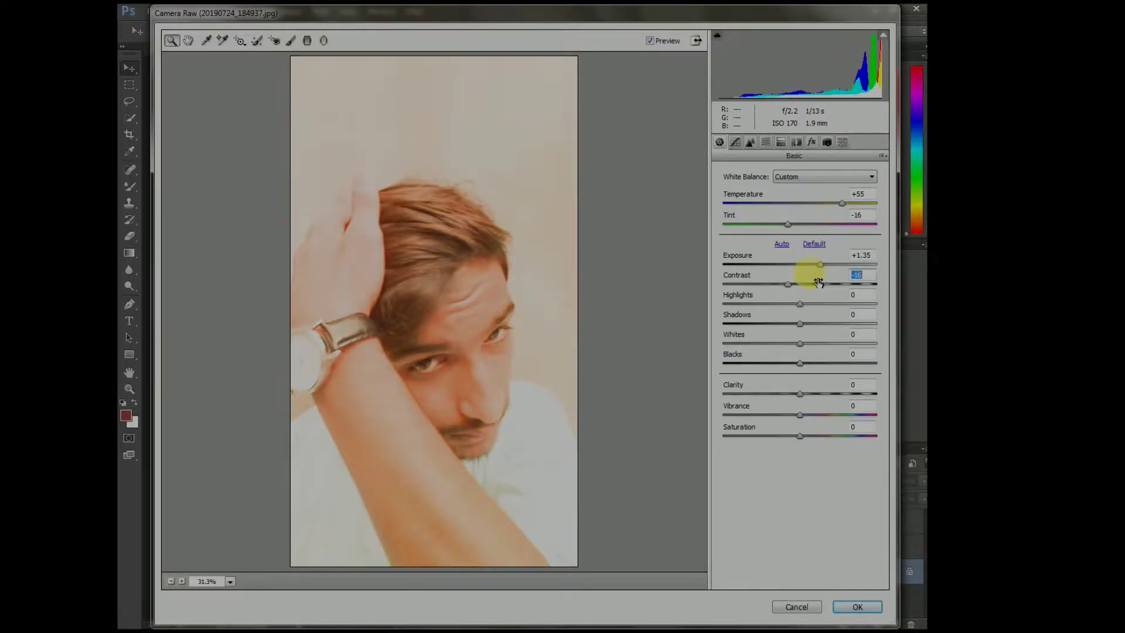
{"action": "mouse_move", "coordinate": [798, 291]}
{"action": "left_mouse_down"}
{"action": "mouse_move", "coordinate": [785, 283]}
{"action": "mouse_move", "coordinate": [807, 284]}
{"action": "mouse_move", "coordinate": [791, 268]}
{"action": "mouse_move", "coordinate": [852, 283]}
{"action": "mouse_move", "coordinate": [794, 264]}
{"action": "mouse_move", "coordinate": [739, 264]}
{"action": "mouse_move", "coordinate": [768, 284]}
{"action": "mouse_move", "coordinate": [790, 281]}
{"action": "mouse_move", "coordinate": [784, 264]}
{"action": "mouse_move", "coordinate": [800, 264]}
{"action": "mouse_move", "coordinate": [795, 284]}
{"action": "mouse_move", "coordinate": [782, 284]}
{"action": "mouse_move", "coordinate": [872, 304]}
{"action": "left_mouse_up"}
{"action": "left_click", "coordinate": [778, 264]}
{"action": "left_click", "coordinate": [829, 265]}
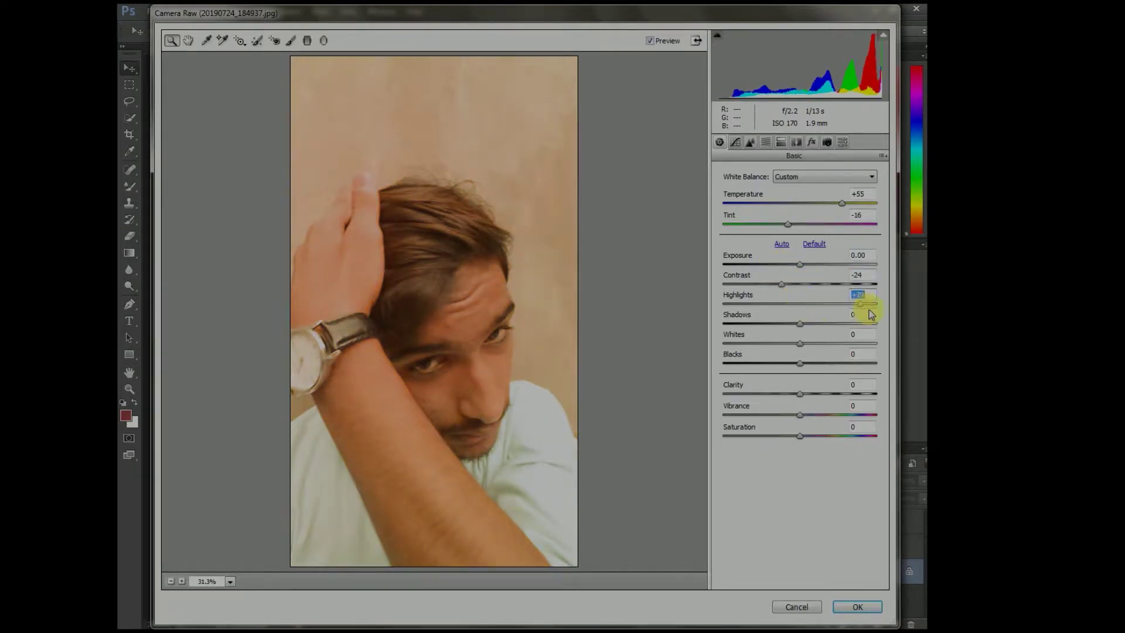
- Set Highlights +100, Shadows and Whites +59, Blacks -13, Clarity -8 and Vibrance +37
{"action": "mouse_move", "coordinate": [800, 325]}
{"action": "left_mouse_down"}
{"action": "mouse_move", "coordinate": [883, 336]}
{"action": "mouse_move", "coordinate": [777, 381]}
{"action": "left_mouse_up"}
{"action": "left_click", "coordinate": [844, 343]}
{"action": "left_click", "coordinate": [807, 363]}
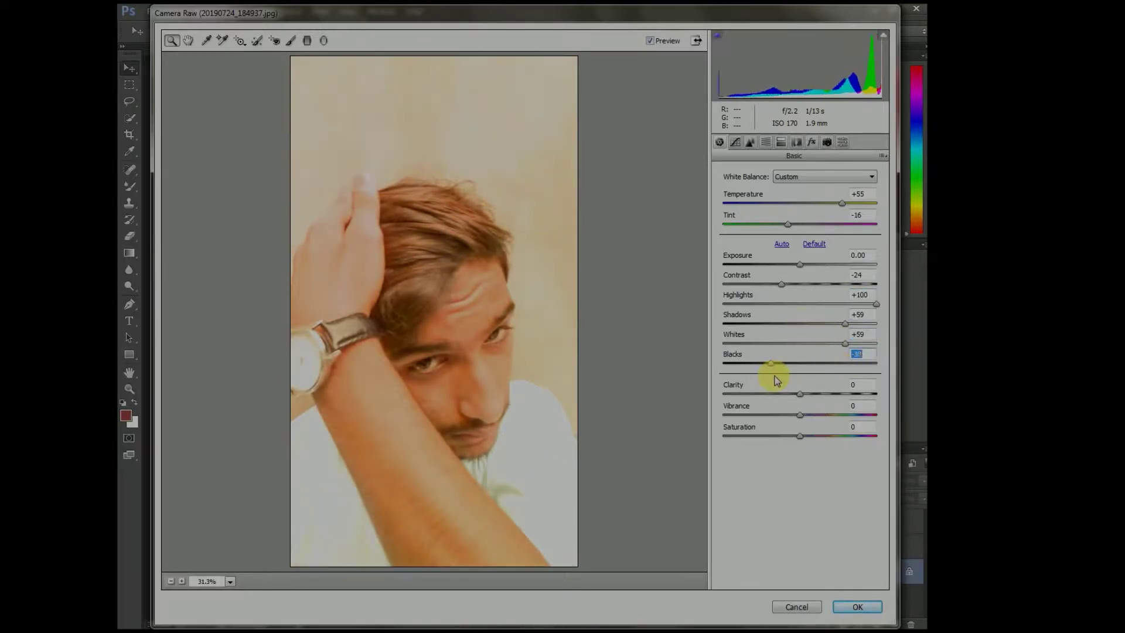
{"action": "left_click_drag", "start_coordinate": [788, 401], "coordinate": [771, 394]}
{"action": "mouse_move", "coordinate": [764, 414]}
{"action": "left_mouse_down"}
{"action": "mouse_move", "coordinate": [786, 415]}
{"action": "mouse_move", "coordinate": [739, 394]}
{"action": "left_mouse_up"}
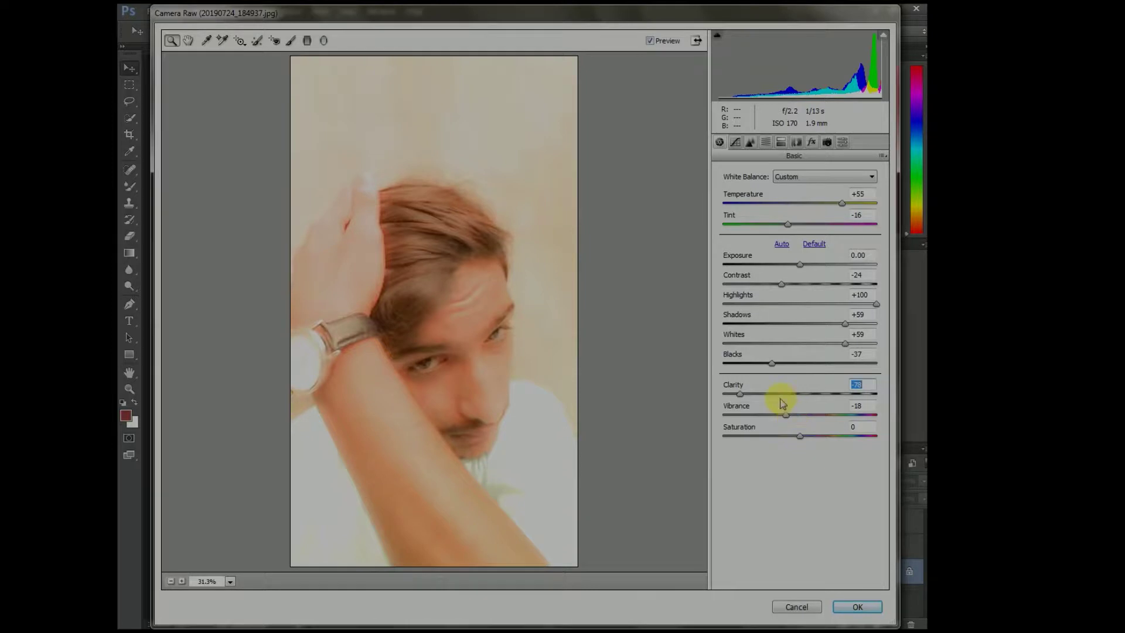
{"action": "mouse_move", "coordinate": [784, 397]}
{"action": "left_mouse_down"}
{"action": "mouse_move", "coordinate": [814, 396]}
{"action": "mouse_move", "coordinate": [792, 395]}
{"action": "mouse_move", "coordinate": [790, 367]}
{"action": "left_mouse_up"}
{"action": "mouse_move", "coordinate": [797, 418]}
{"action": "left_mouse_down"}
{"action": "mouse_move", "coordinate": [827, 416]}
{"action": "mouse_move", "coordinate": [881, 449]}
{"action": "mouse_move", "coordinate": [783, 455]}
{"action": "left_mouse_up"}
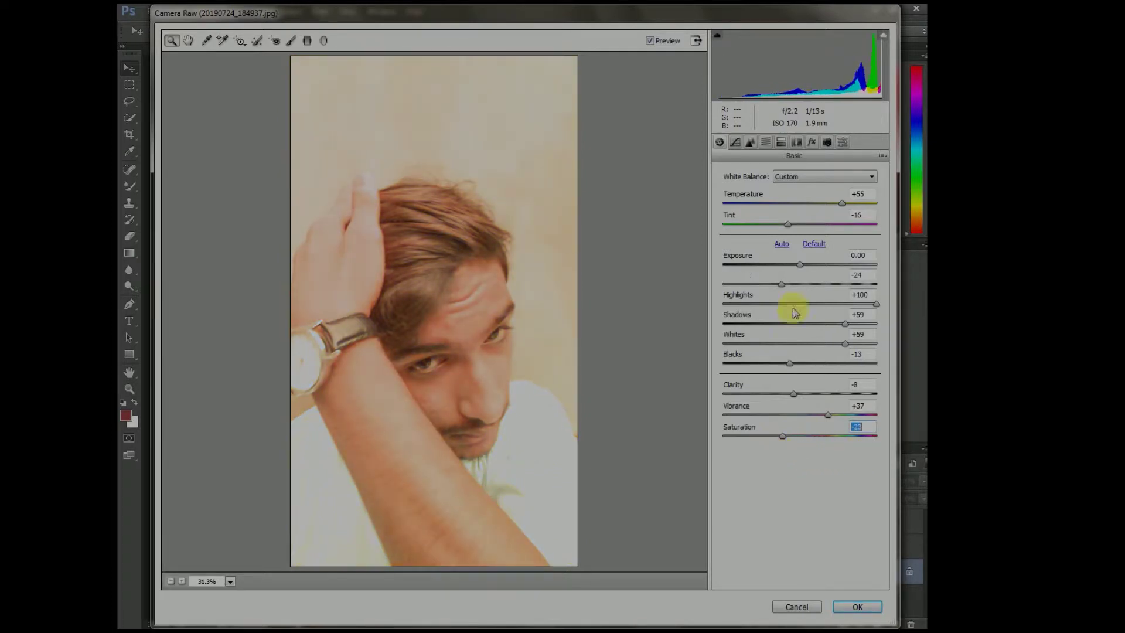
{"action": "left_click", "coordinate": [750, 143]}
{"action": "left_click", "coordinate": [766, 143]}
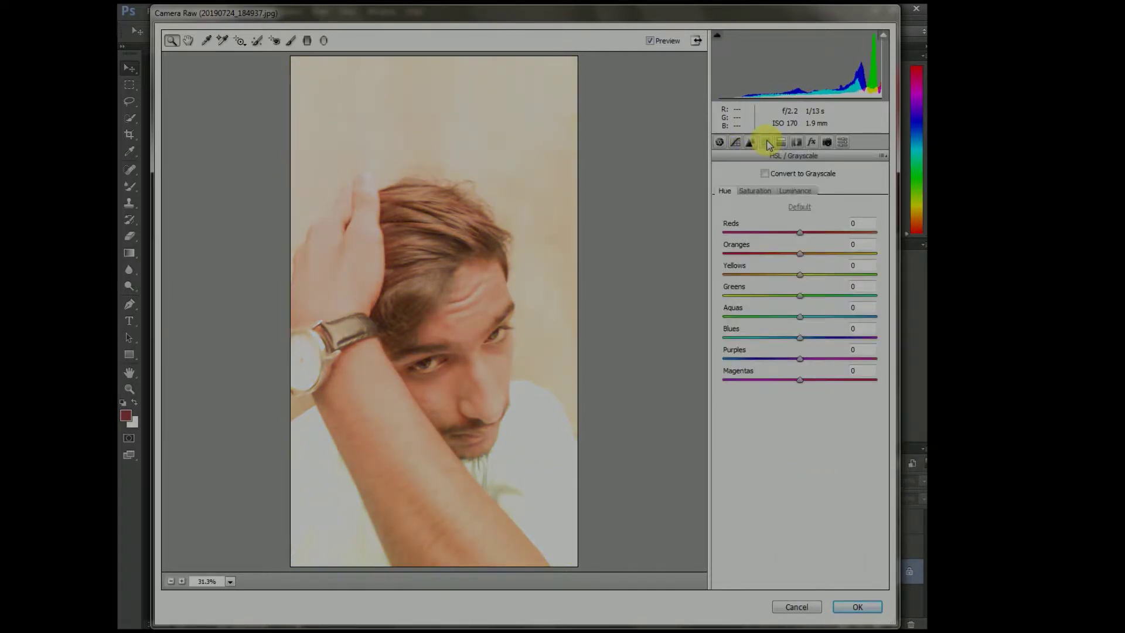
- Shift the Reds hue to -2 and Oranges hue to +2, then choose Load Settings
{"action": "mouse_move", "coordinate": [823, 233]}
{"action": "left_mouse_down"}
{"action": "mouse_move", "coordinate": [798, 232]}
{"action": "mouse_move", "coordinate": [780, 253]}
{"action": "mouse_move", "coordinate": [801, 254]}
{"action": "left_mouse_up"}
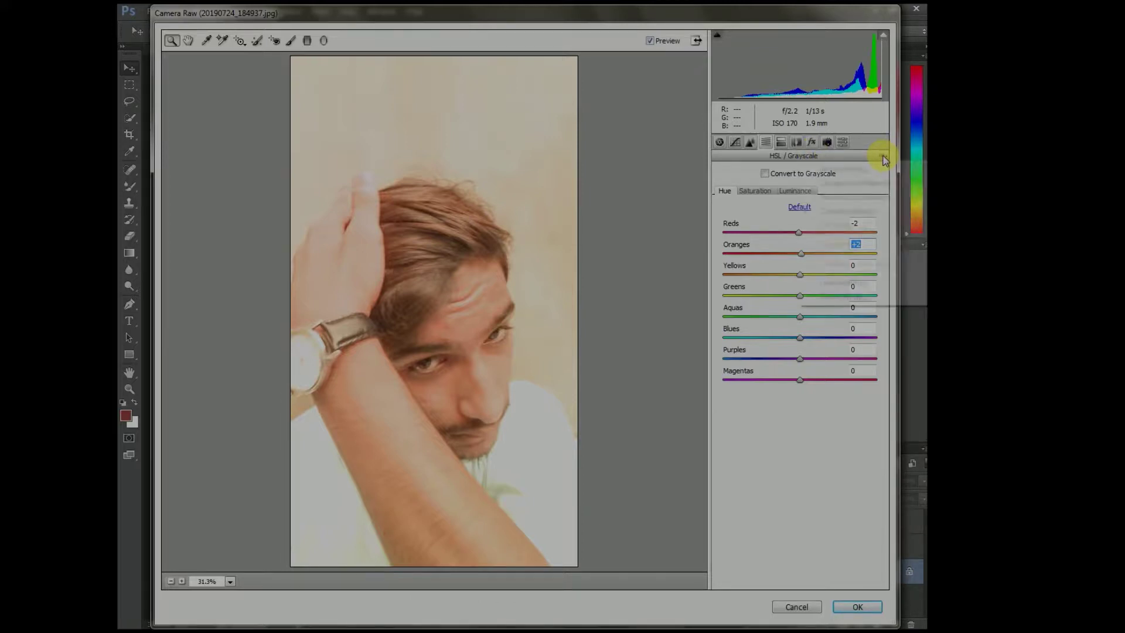
{"action": "left_click", "coordinate": [883, 156]}
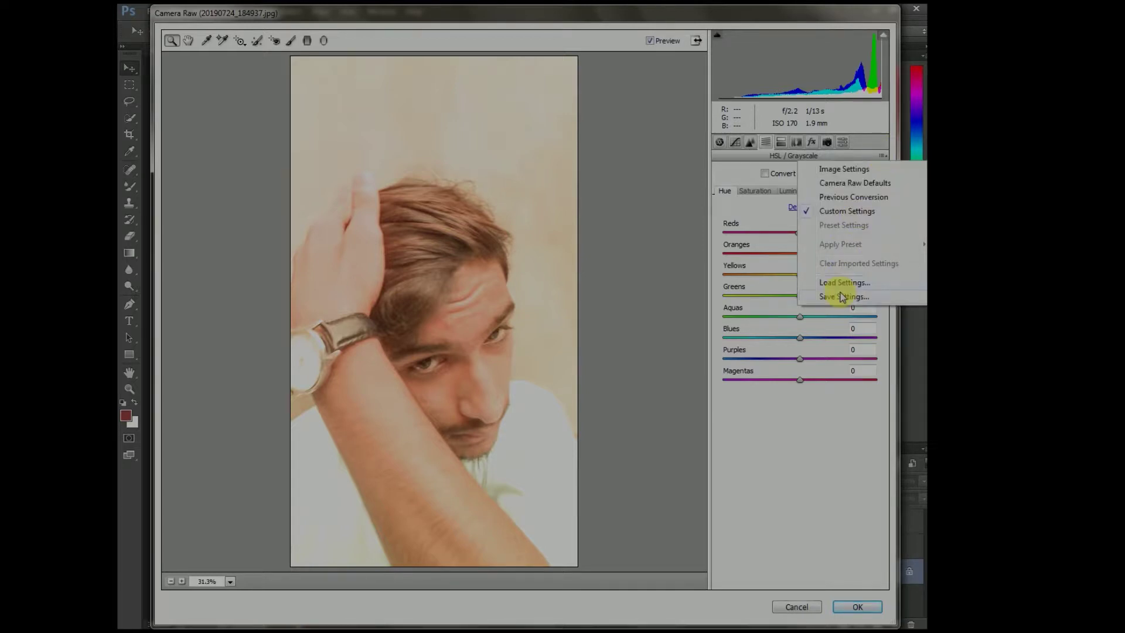
{"action": "left_click", "coordinate": [843, 283]}
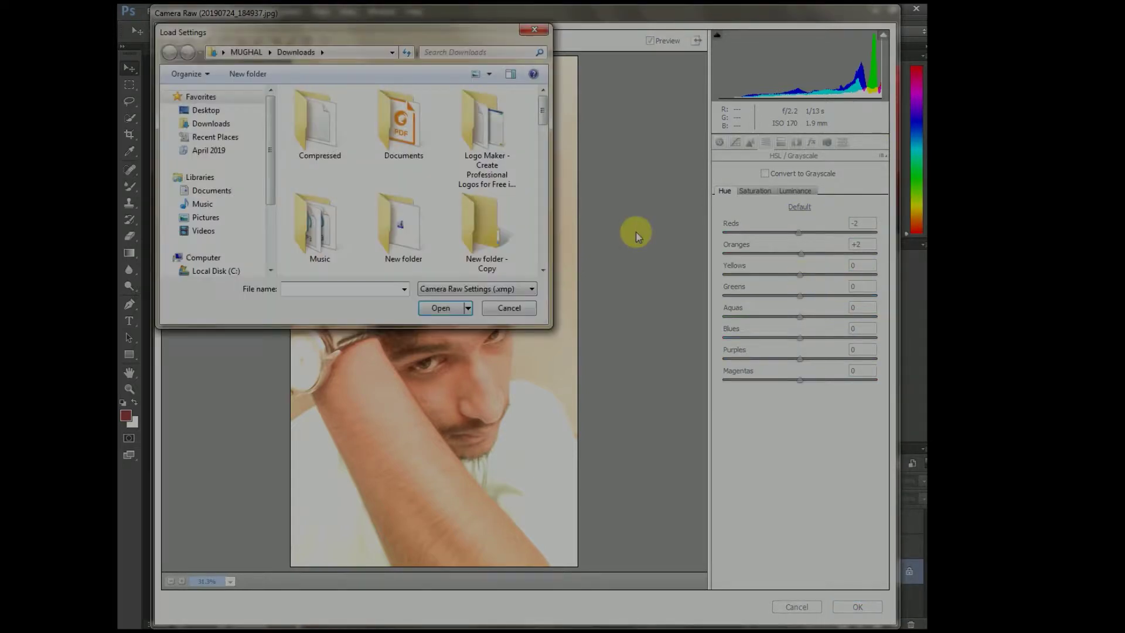
- Load the Purple Color Tone.xmp preset onto the portrait
{"action": "left_click_drag", "start_coordinate": [541, 120], "coordinate": [542, 164]}
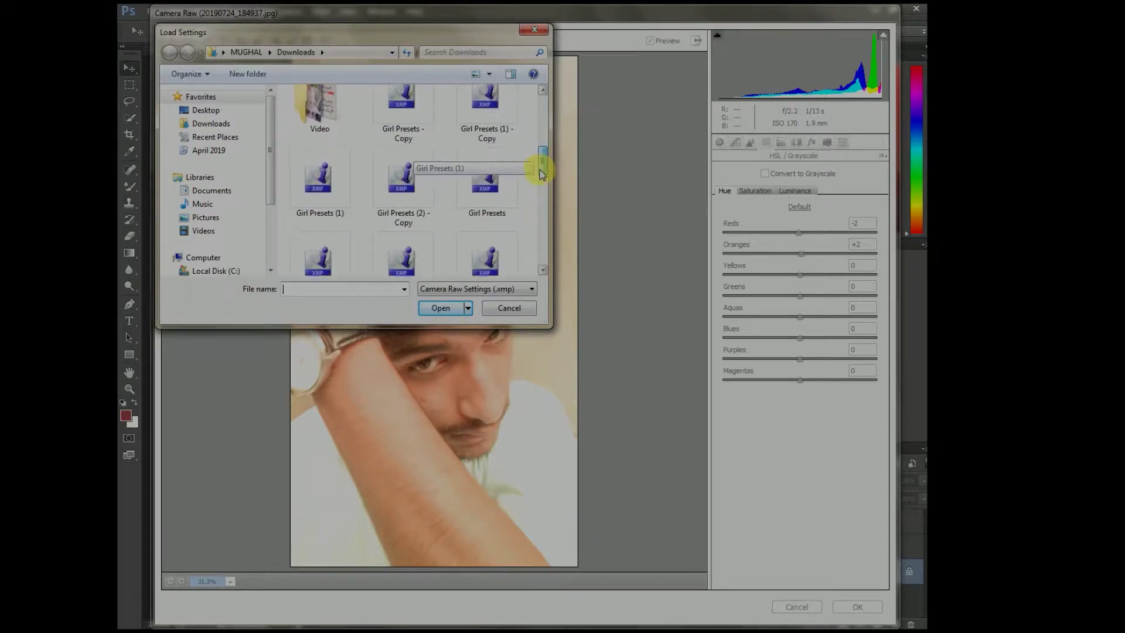
{"action": "mouse_move", "coordinate": [542, 164]}
{"action": "left_mouse_down"}
{"action": "mouse_move", "coordinate": [542, 188]}
{"action": "mouse_move", "coordinate": [518, 193]}
{"action": "left_mouse_up"}
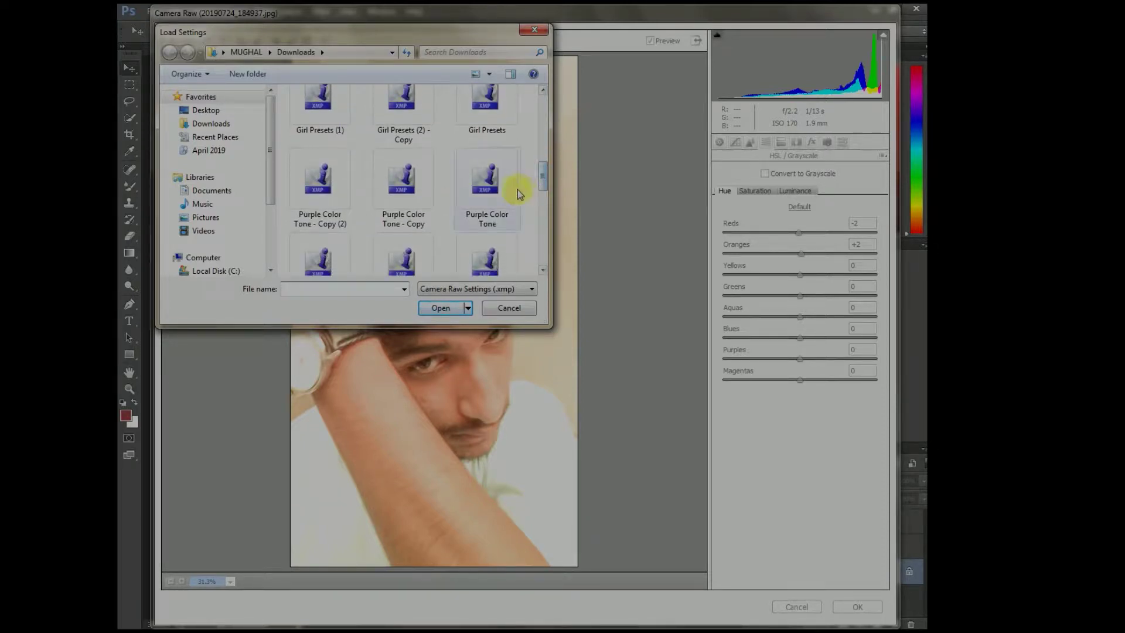
{"action": "double_click", "coordinate": [503, 190]}
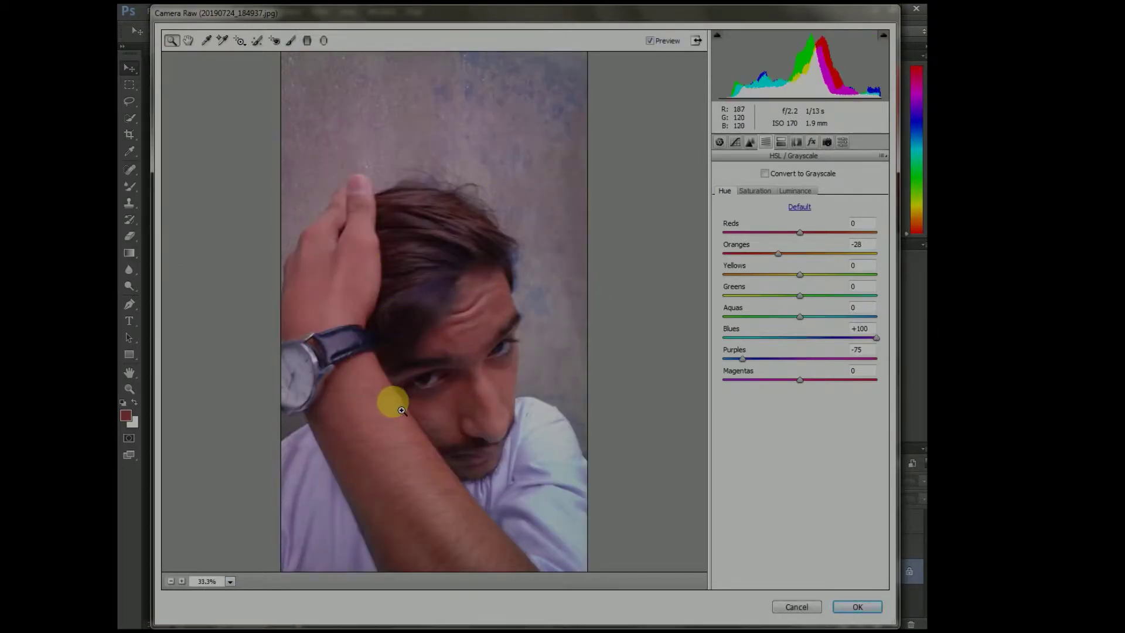
- Cool Temperature to -8 in the Basic panel and choose Load Settings again
{"action": "left_click", "coordinate": [792, 191]}
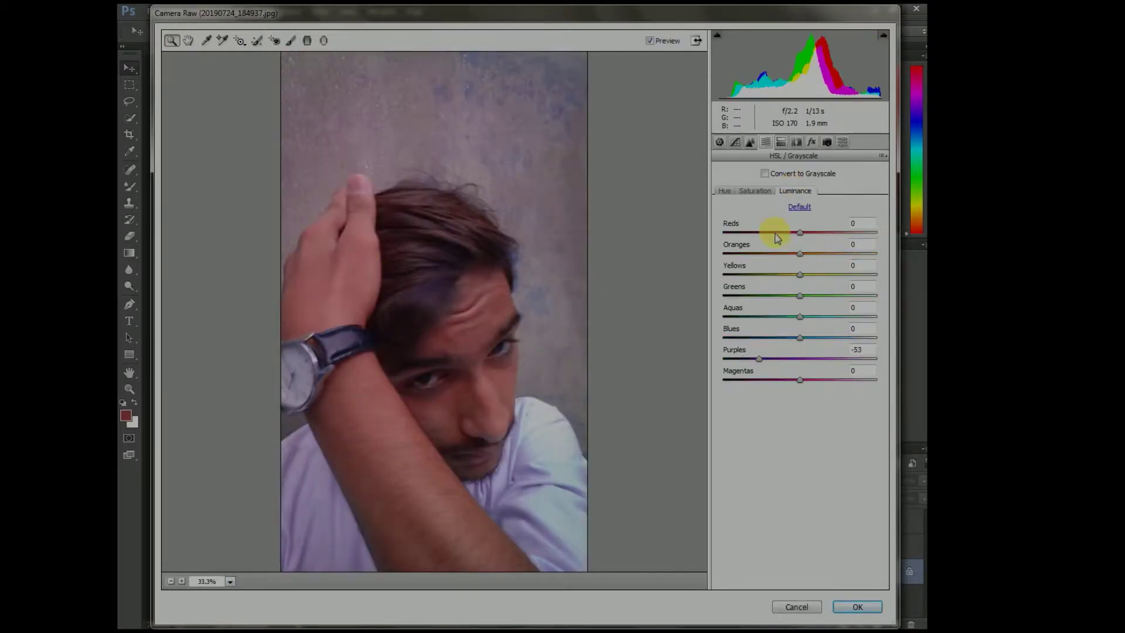
{"action": "left_click", "coordinate": [735, 142]}
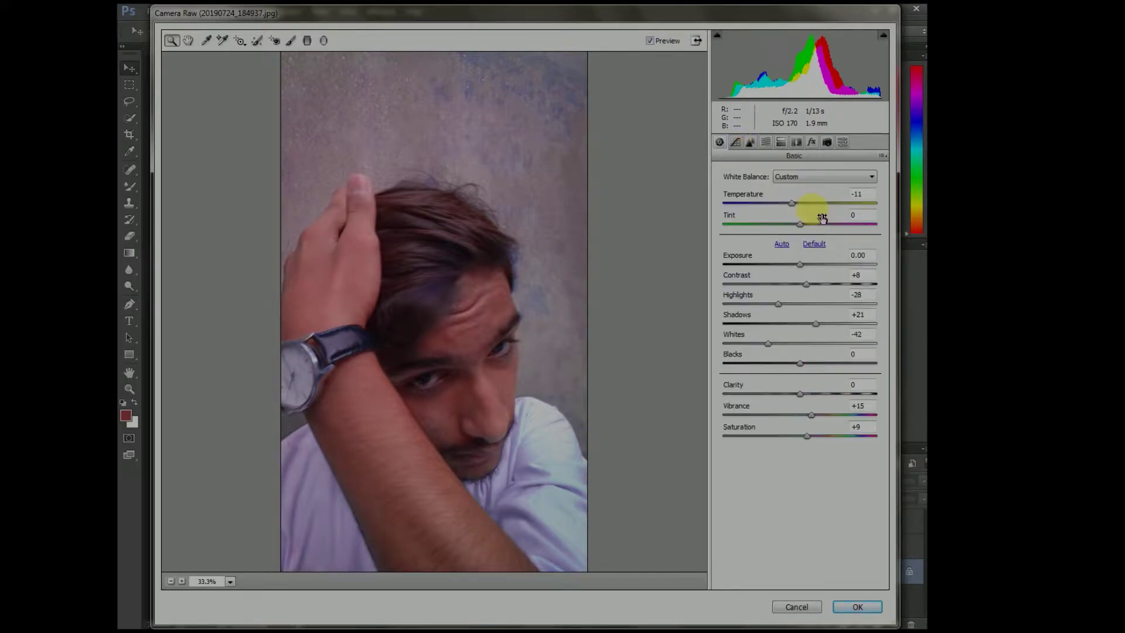
{"action": "mouse_move", "coordinate": [791, 211]}
{"action": "left_mouse_down"}
{"action": "mouse_move", "coordinate": [784, 220]}
{"action": "mouse_move", "coordinate": [801, 230]}
{"action": "left_mouse_up"}
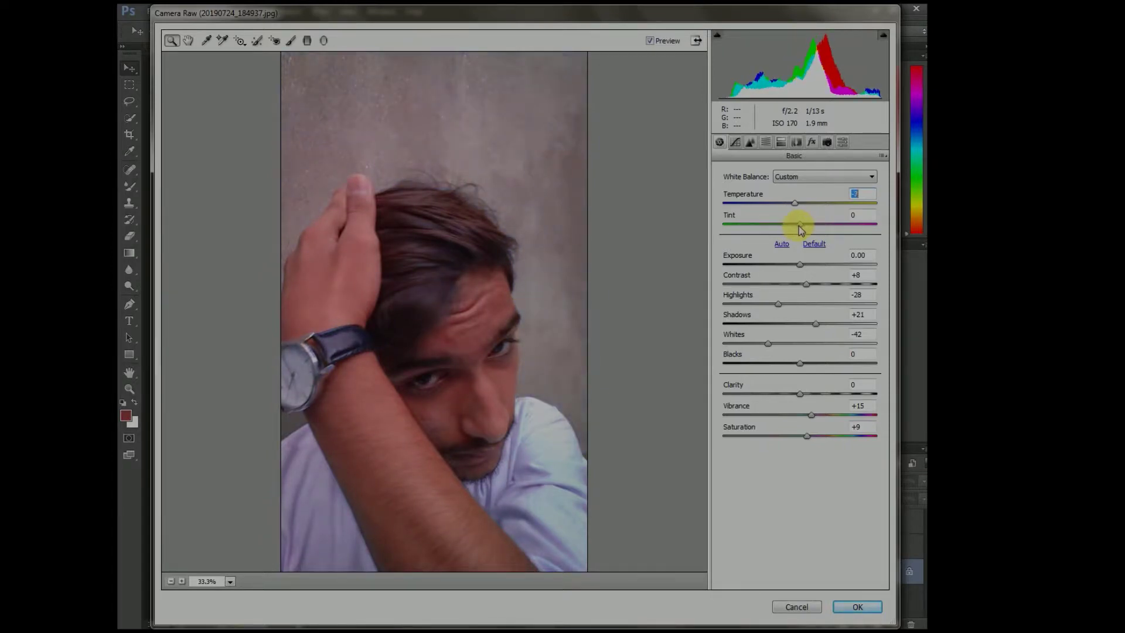
{"action": "left_click_drag", "start_coordinate": [800, 224], "coordinate": [800, 223]}
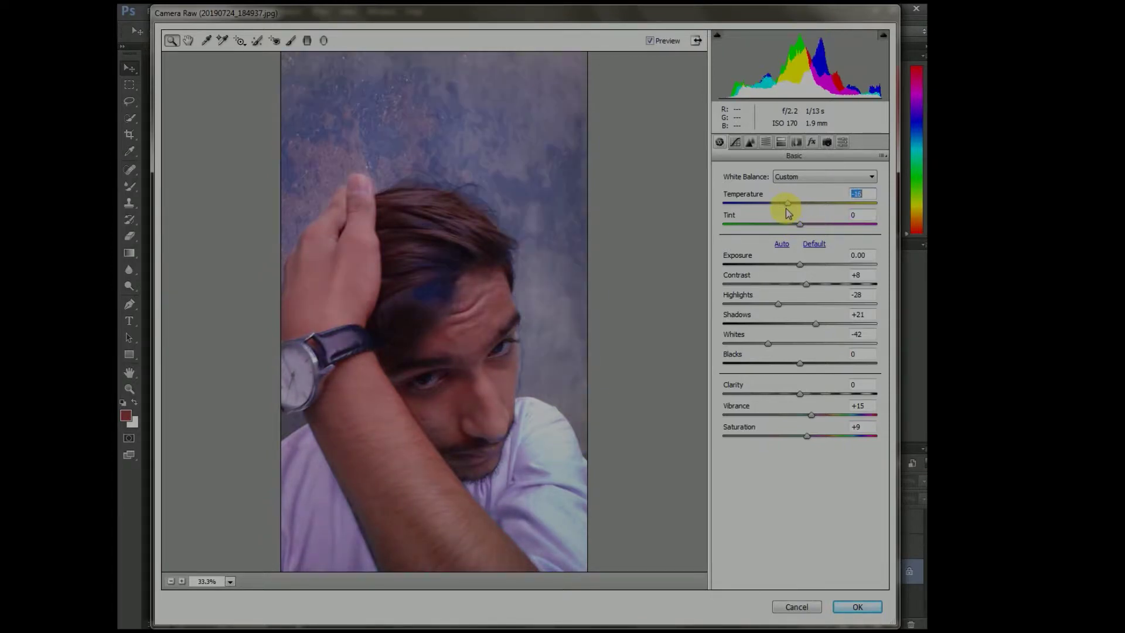
{"action": "left_click", "coordinate": [882, 156]}
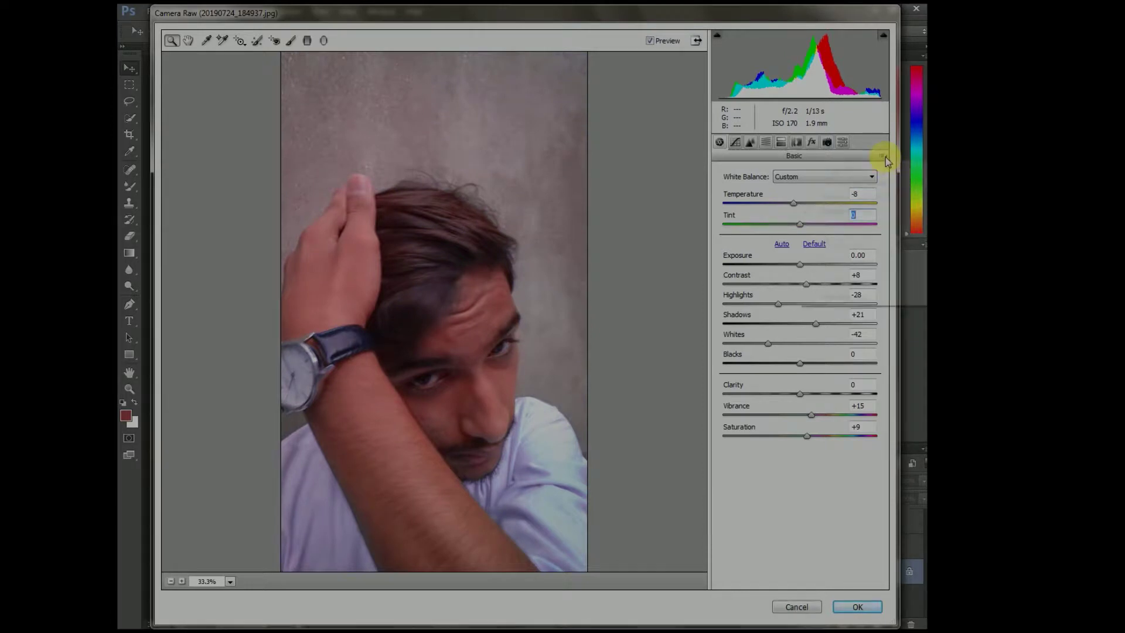
{"action": "left_click", "coordinate": [846, 283]}
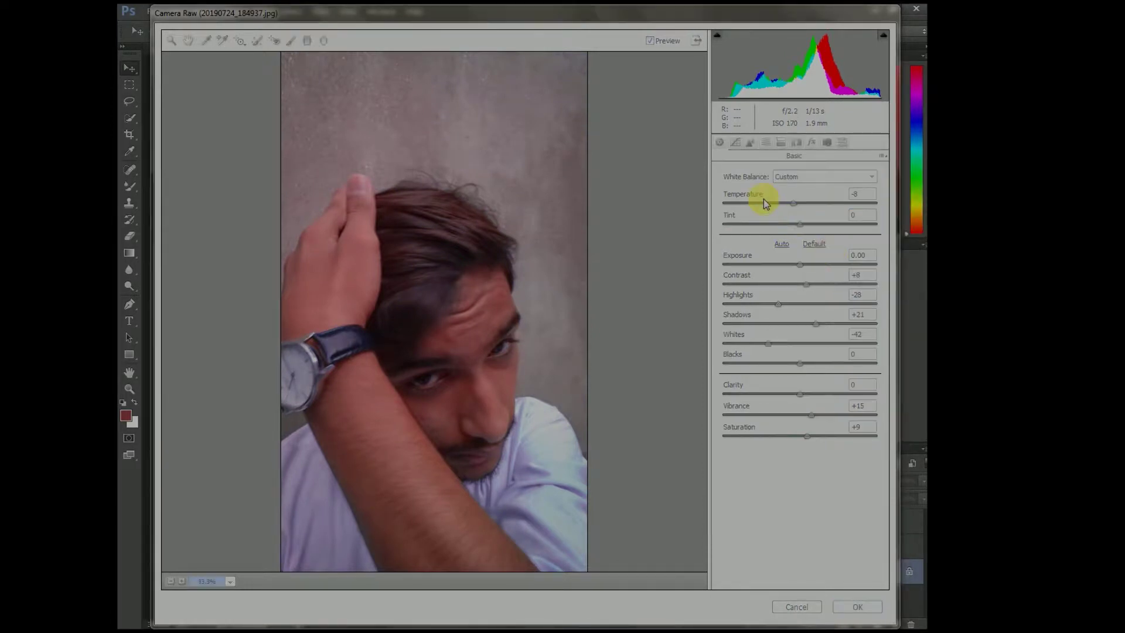
- Load a second saved preset: Contrast -38, Shadows +19, Clarity +69, Vibrance -2
{"action": "left_click_drag", "start_coordinate": [548, 125], "coordinate": [545, 185]}
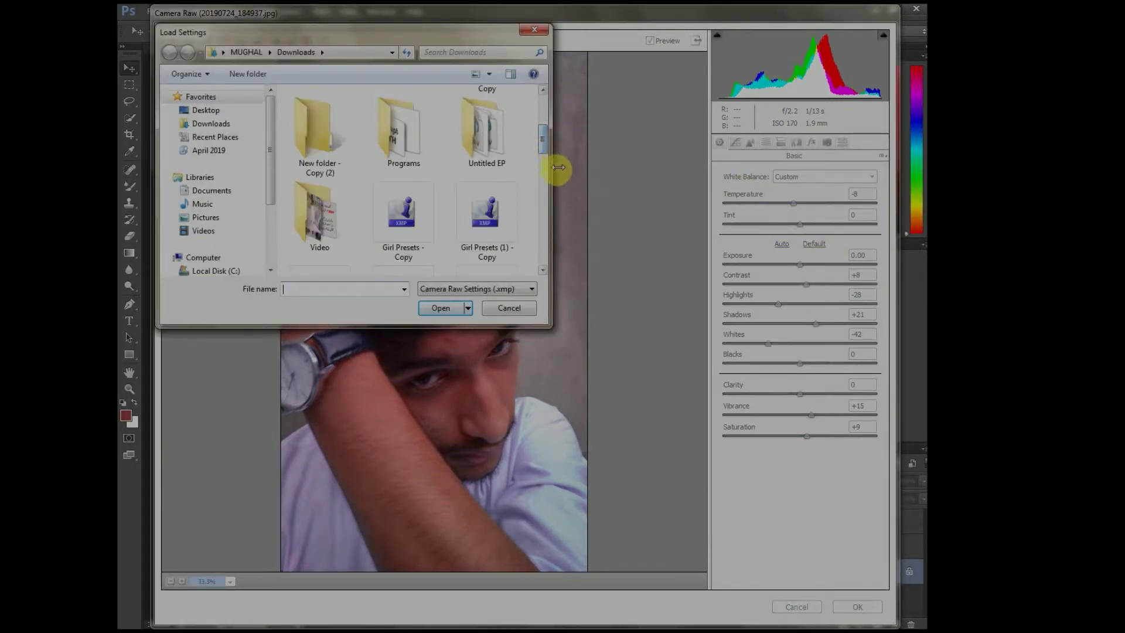
{"action": "scroll", "coordinate": [542, 184], "scroll_direction": "down", "scroll_amount": 2}
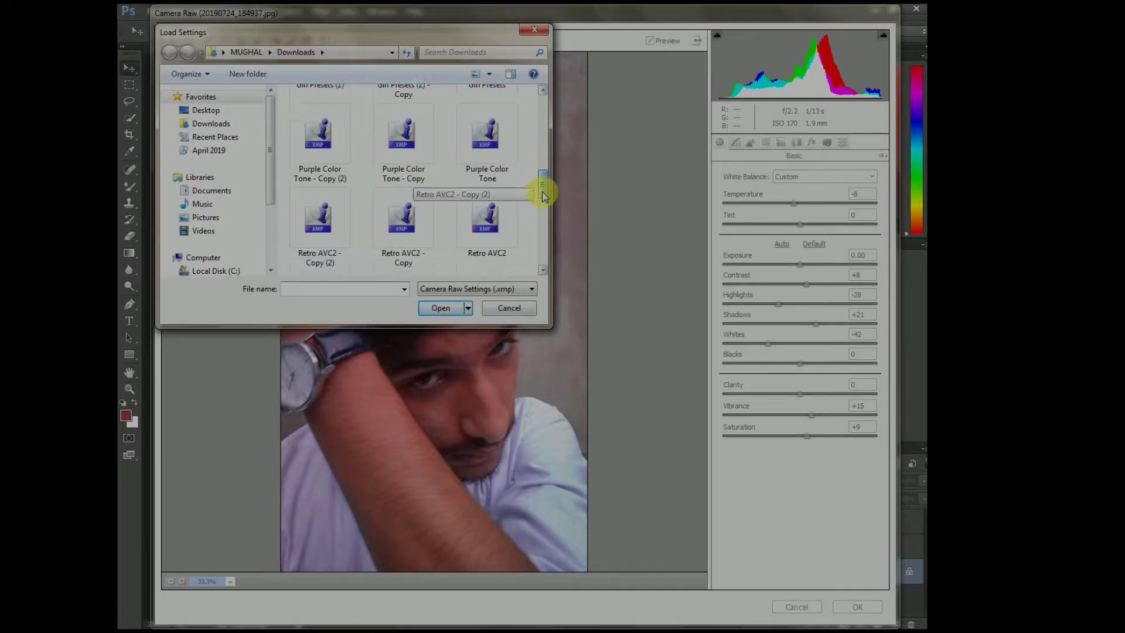
{"action": "double_click", "coordinate": [485, 196]}
- Zoom into the hair, briefly try Red Eye Removal, then fit the whole portrait in view
{"action": "left_click", "coordinate": [507, 214]}
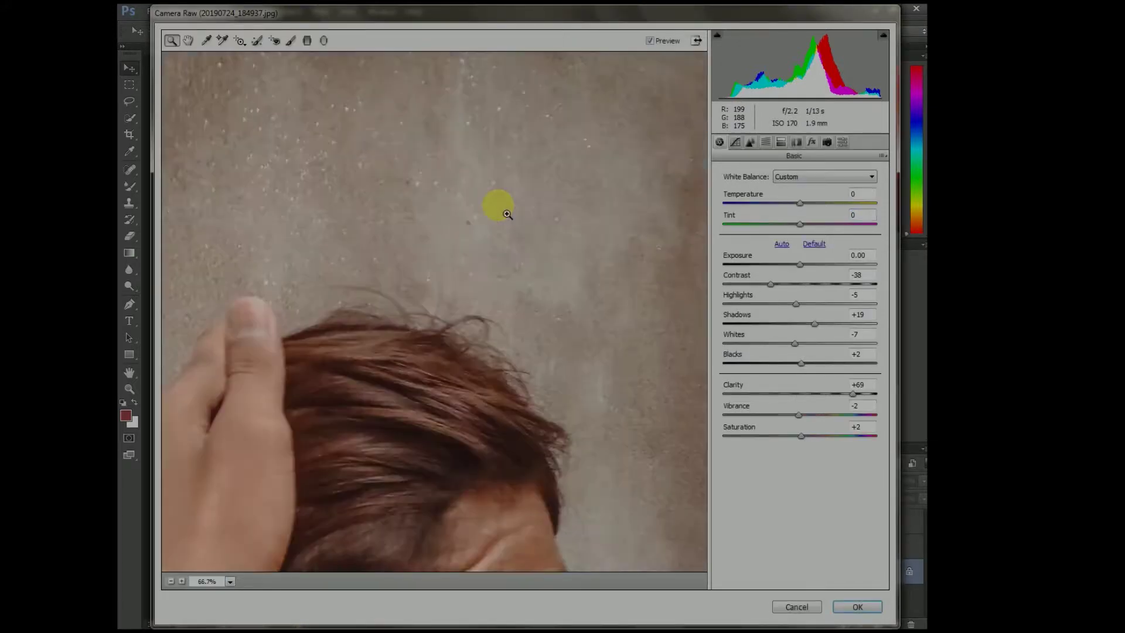
{"action": "scroll", "coordinate": [672, 326], "scroll_direction": "down", "scroll_amount": 1}
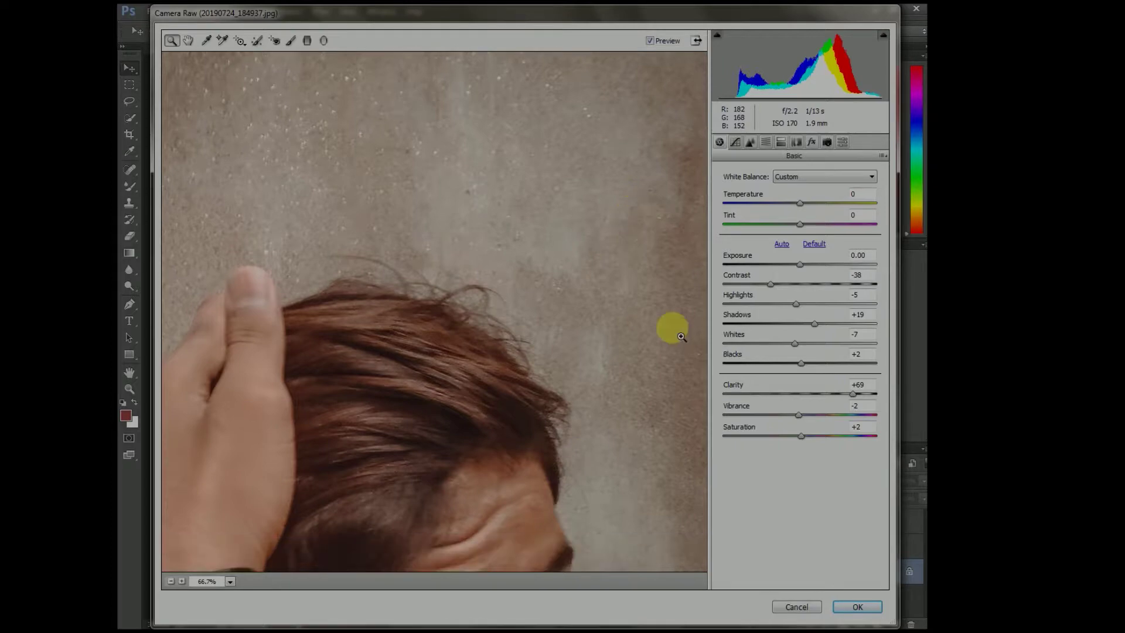
{"action": "scroll", "coordinate": [674, 398], "scroll_direction": "down", "scroll_amount": 1}
{"action": "scroll", "coordinate": [644, 434], "scroll_direction": "down", "scroll_amount": 1}
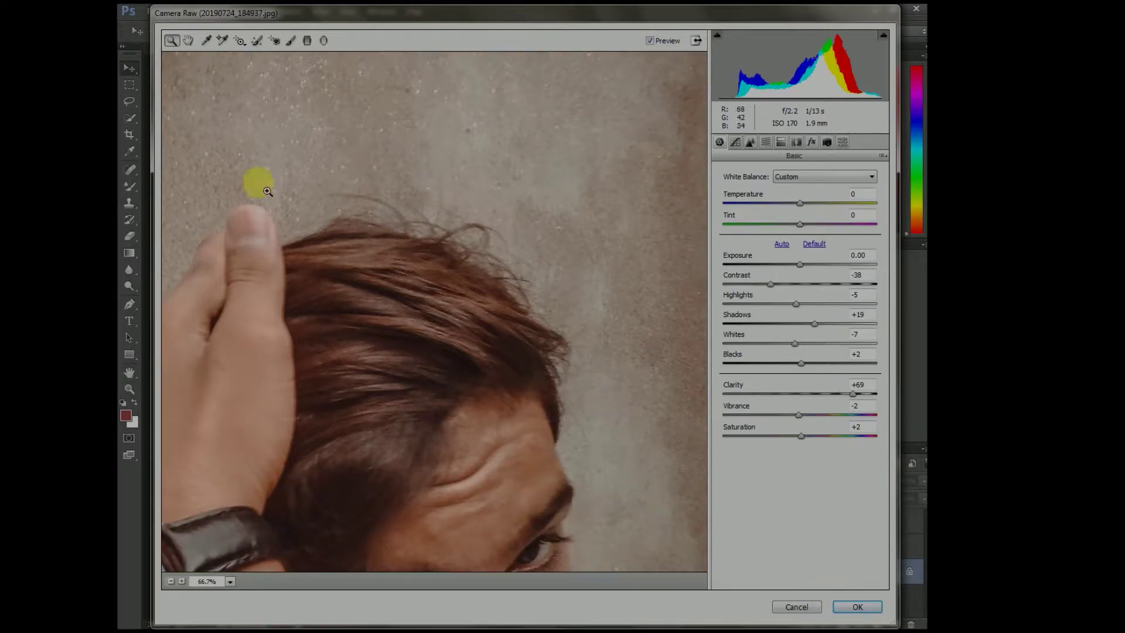
{"action": "left_click", "coordinate": [273, 41]}
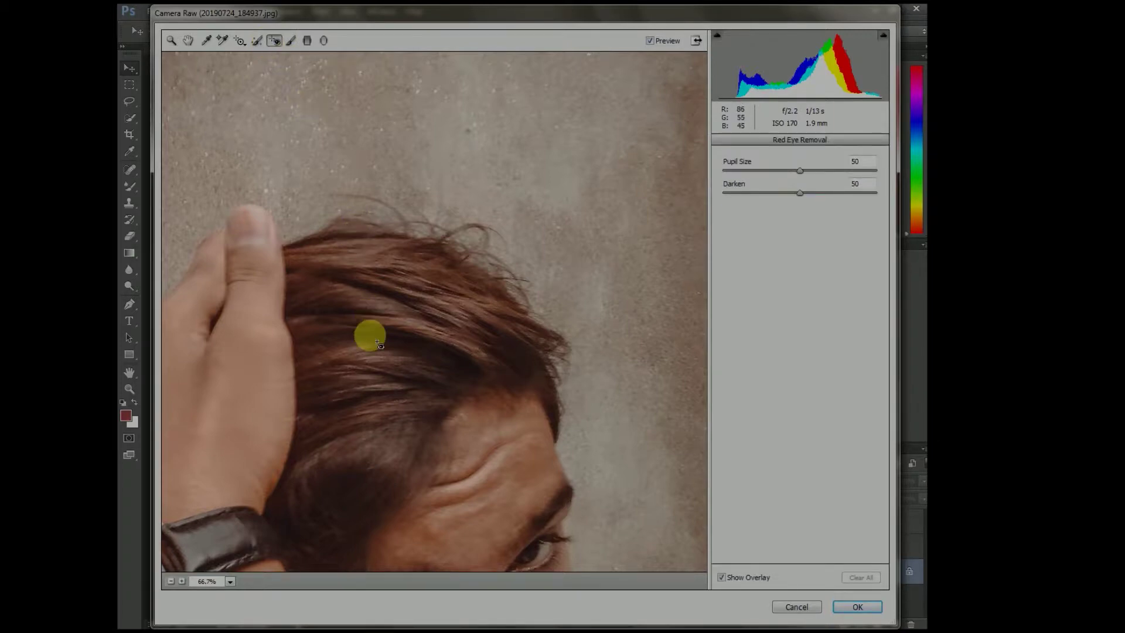
{"action": "left_click", "coordinate": [240, 40]}
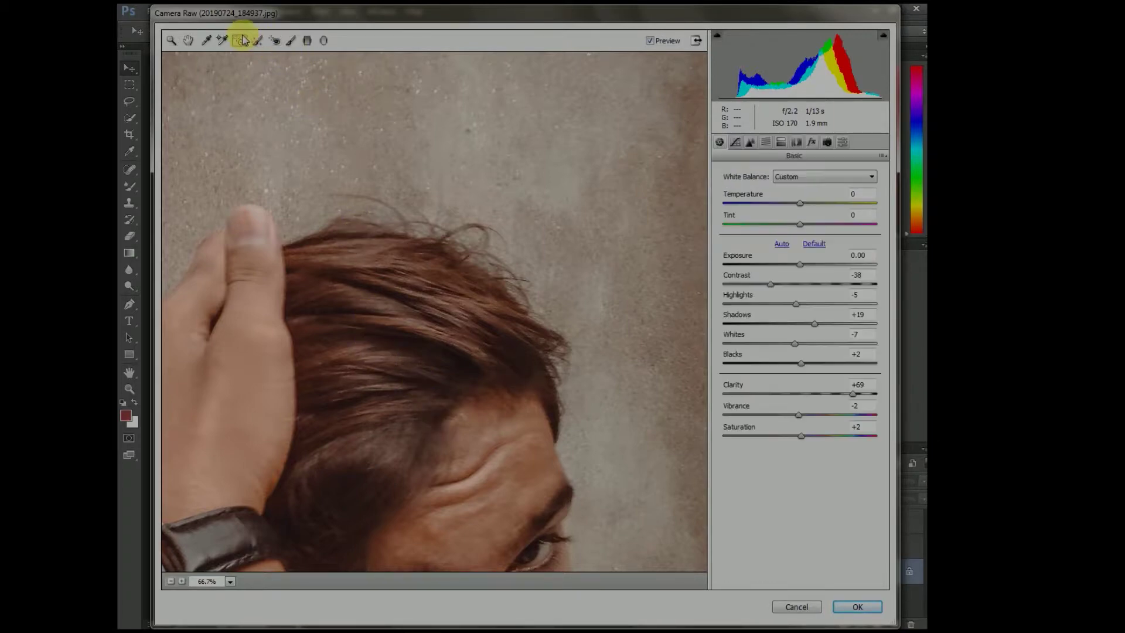
{"action": "double_click", "coordinate": [188, 41]}
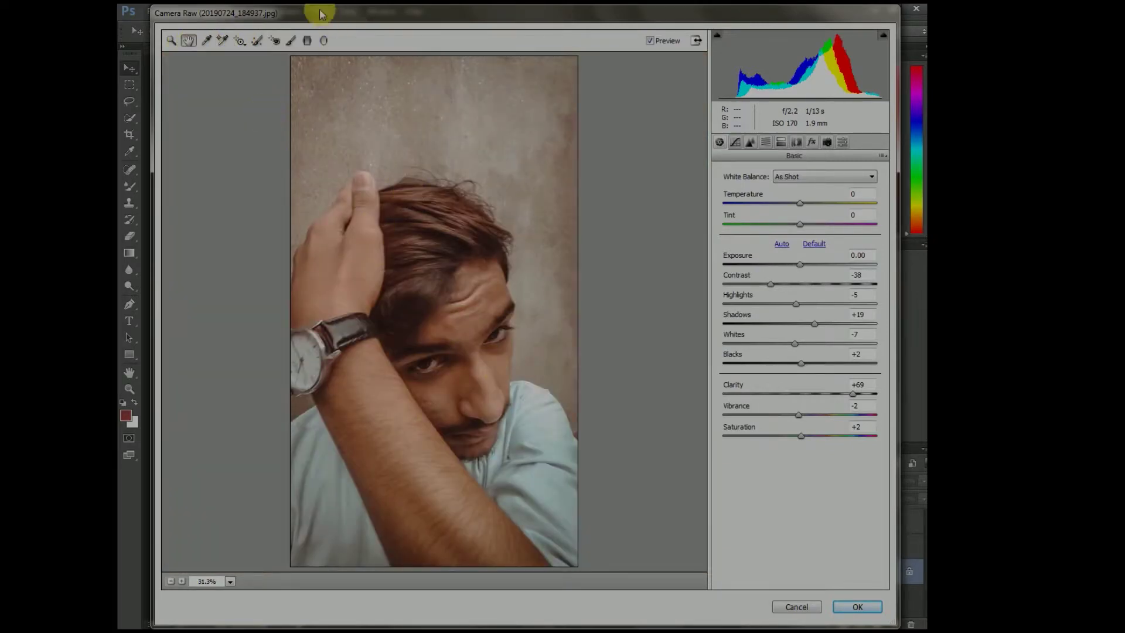
{"action": "left_click", "coordinate": [325, 41]}
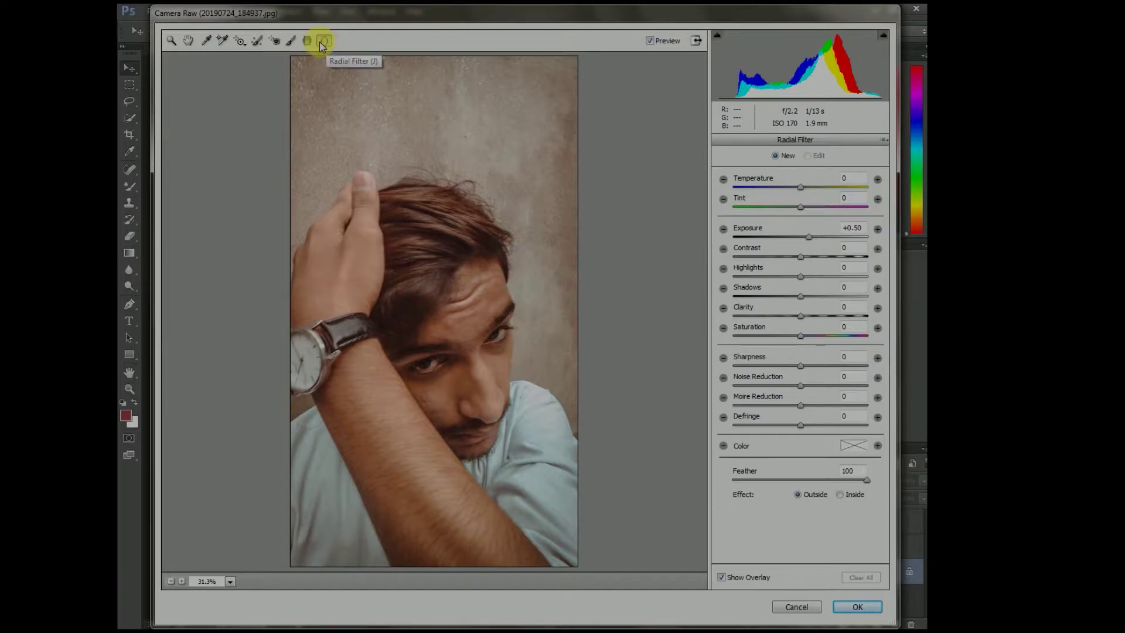
- Raise the radial filter's Defringe, reset Moire Reduction to 0, and set Noise Reduction and Sharpness
{"action": "left_click_drag", "start_coordinate": [800, 426], "coordinate": [818, 429]}
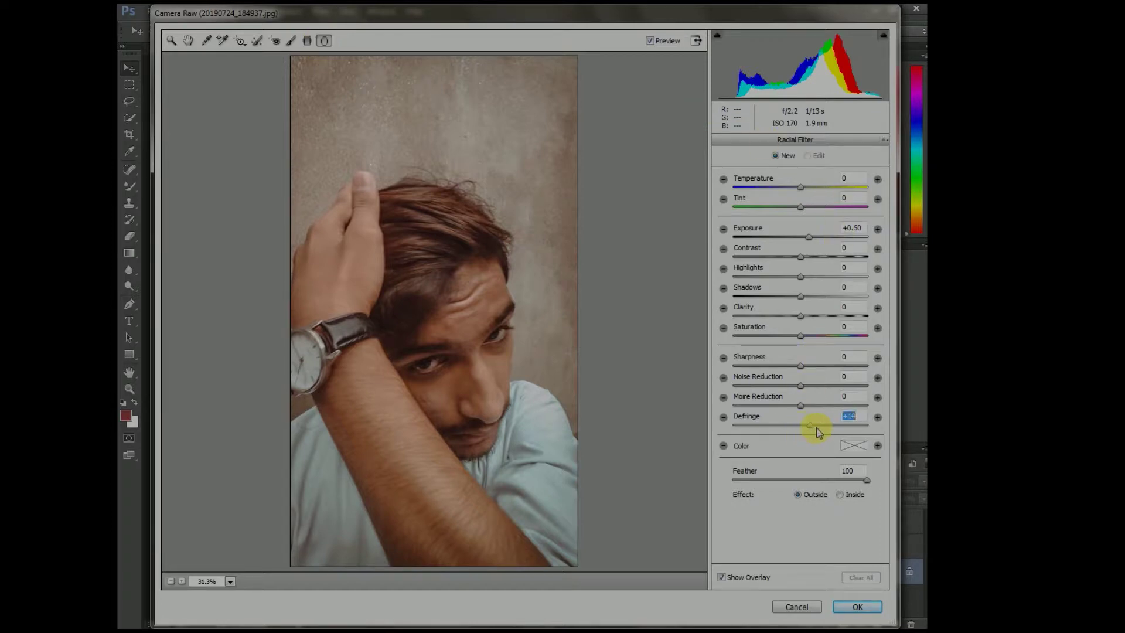
{"action": "double_click", "coordinate": [813, 405]}
{"action": "mouse_move", "coordinate": [801, 386]}
{"action": "left_mouse_down"}
{"action": "mouse_move", "coordinate": [779, 386]}
{"action": "mouse_move", "coordinate": [814, 368]}
{"action": "mouse_move", "coordinate": [830, 337]}
{"action": "mouse_move", "coordinate": [771, 317]}
{"action": "mouse_move", "coordinate": [807, 297]}
{"action": "left_mouse_up"}
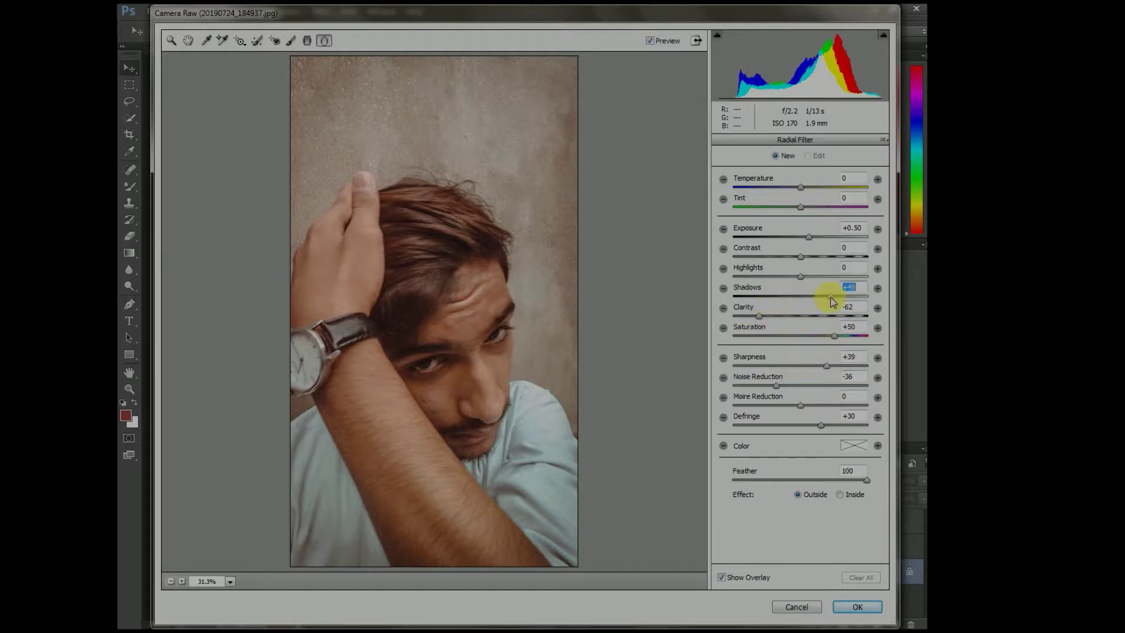
{"action": "type", "text": "0"}
{"action": "left_click", "coordinate": [306, 40]}
- Make the radial filter affect Inside with Feather 100 and Defringe +90
{"action": "left_click", "coordinate": [816, 494]}
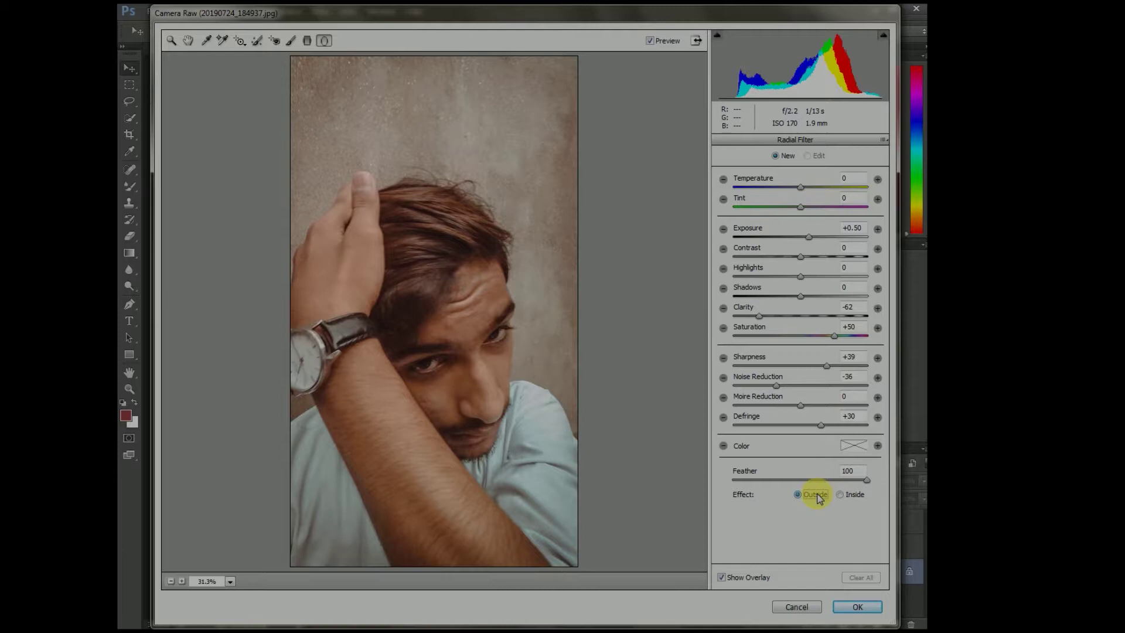
{"action": "left_click", "coordinate": [848, 497]}
{"action": "left_click_drag", "start_coordinate": [758, 485], "coordinate": [723, 494]}
{"action": "type", "text": "100"}
{"action": "key", "text": "Return"}
{"action": "left_click_drag", "start_coordinate": [833, 426], "coordinate": [860, 425]}
{"action": "left_click", "coordinate": [865, 445]}
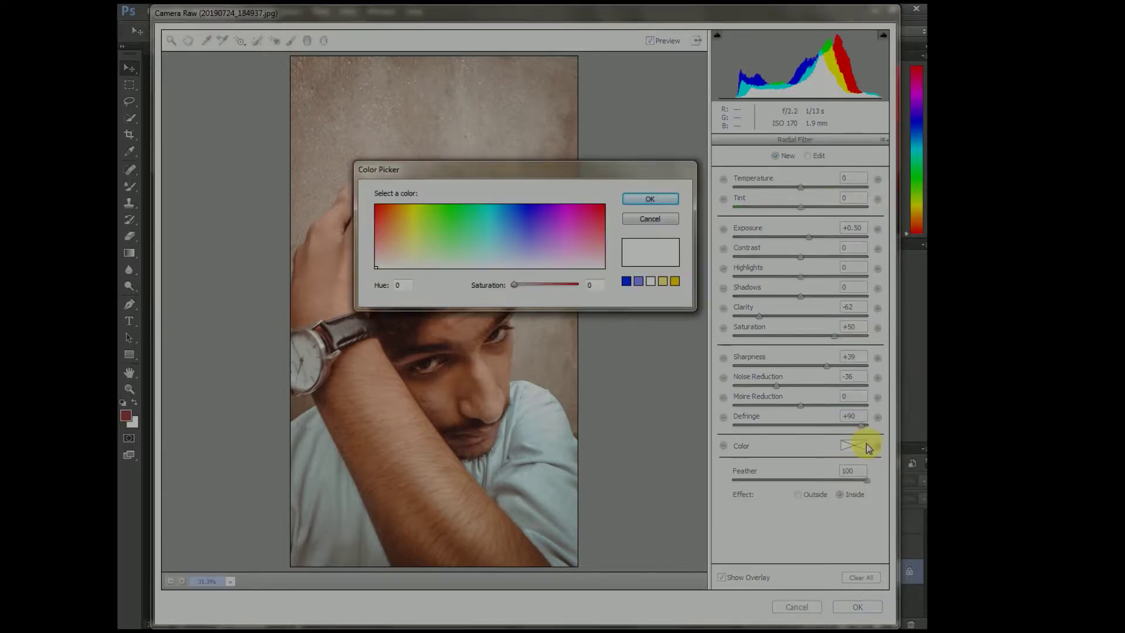
- Pick a pink tint and draw the radial filter as a tall ellipse over the portrait
{"action": "left_click_drag", "start_coordinate": [552, 239], "coordinate": [598, 227]}
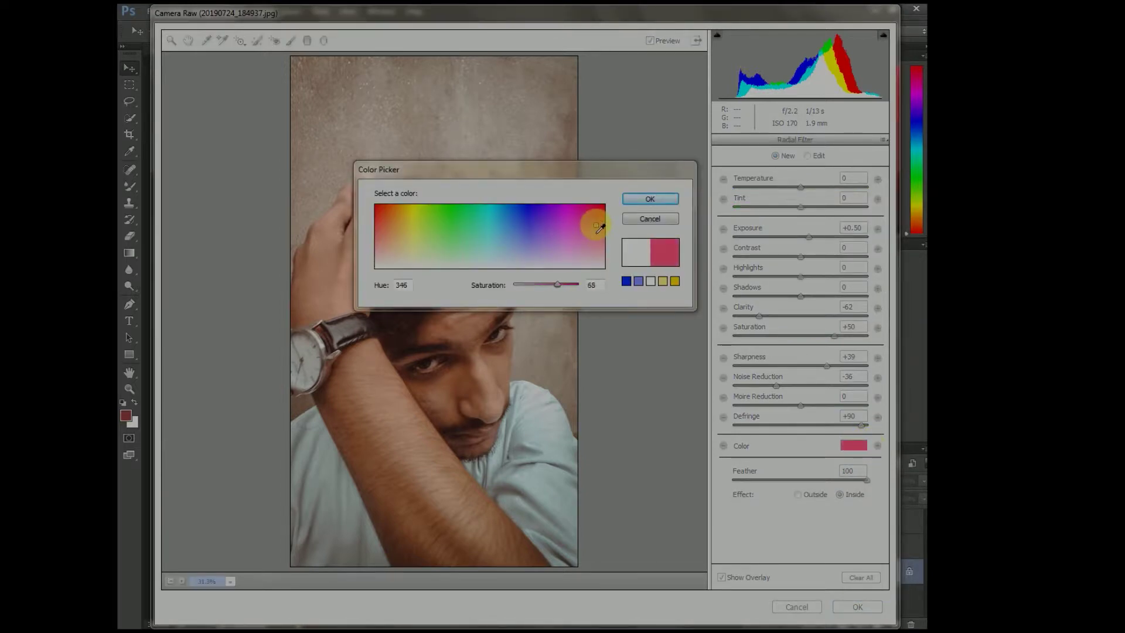
{"action": "left_click", "coordinate": [649, 198]}
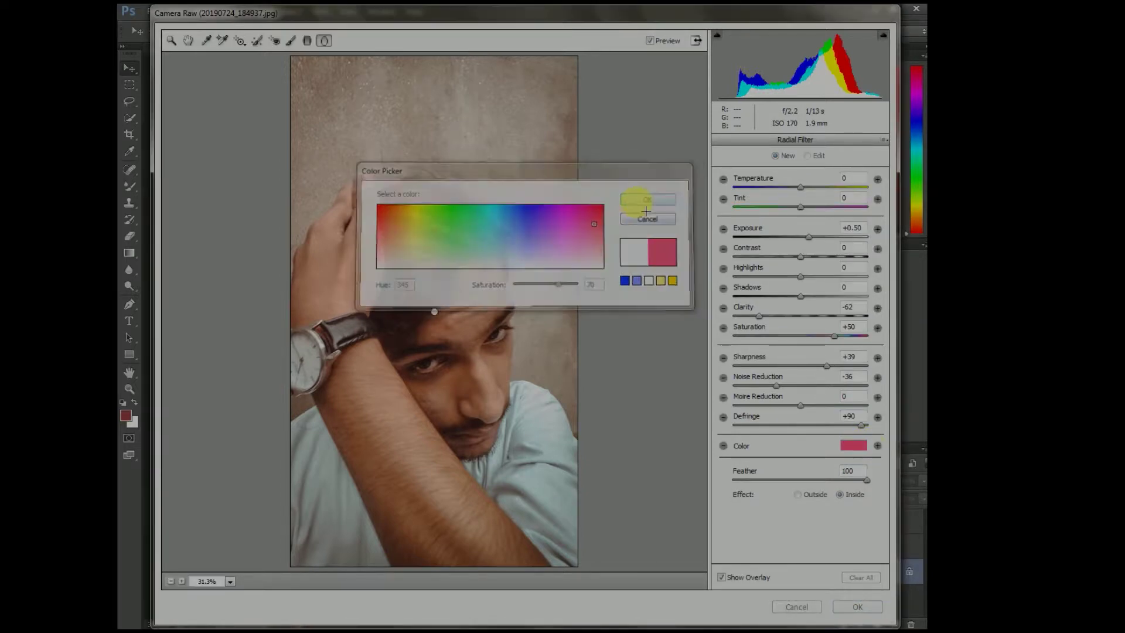
{"action": "double_click", "coordinate": [465, 310]}
{"action": "left_click_drag", "start_coordinate": [441, 317], "coordinate": [423, 404]}
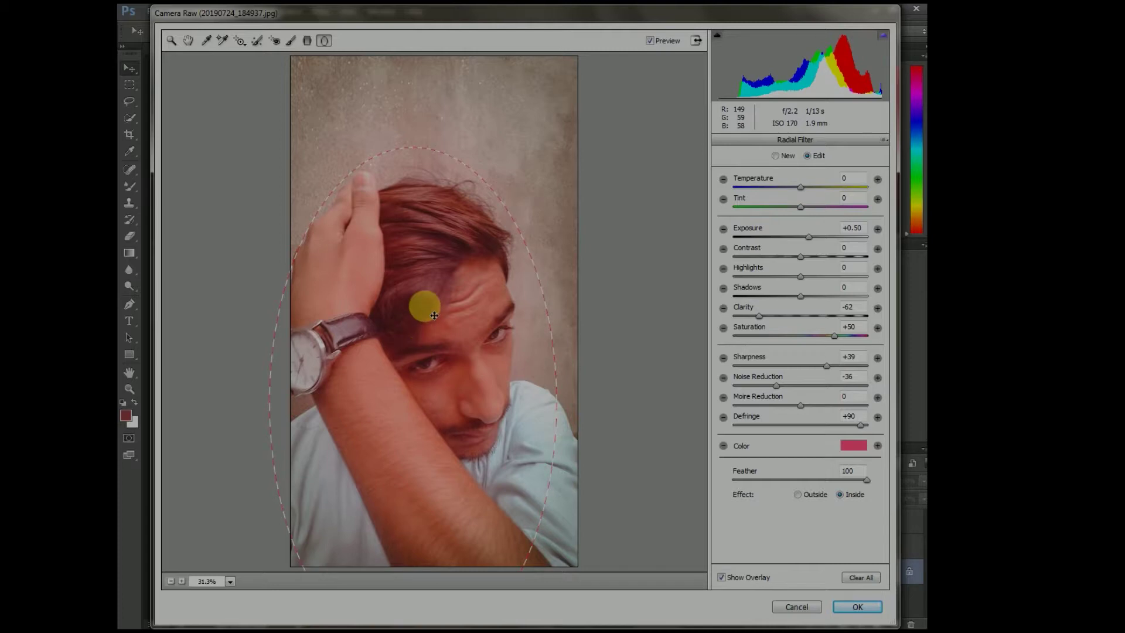
{"action": "double_click", "coordinate": [434, 316]}
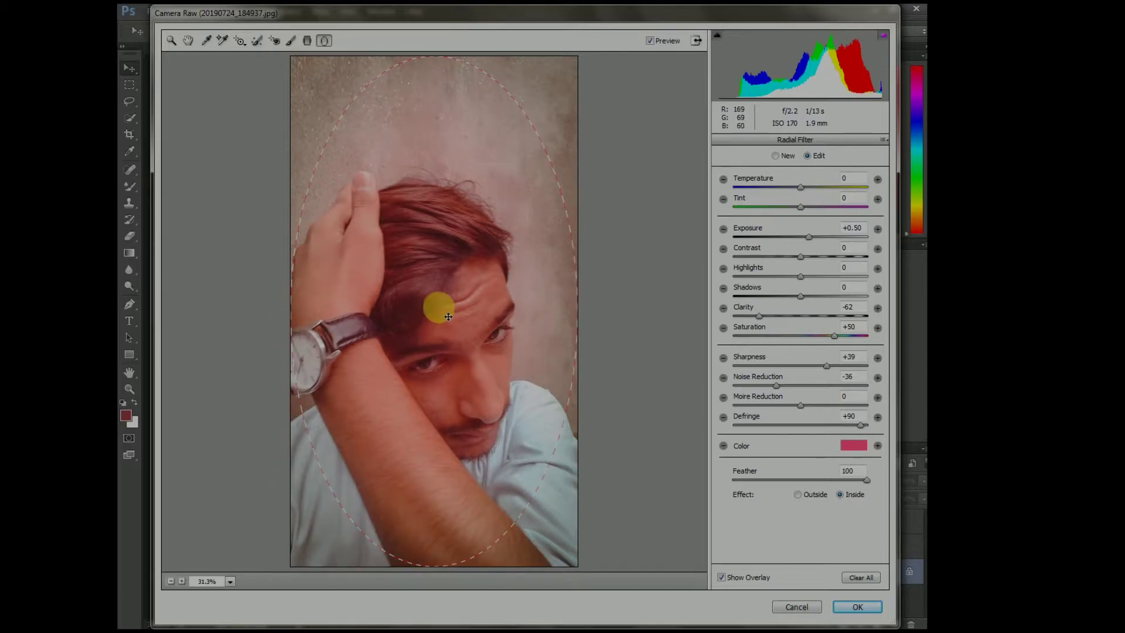
- Try yellow, neutral and gold tint colours for the radial filter
{"action": "left_click", "coordinate": [877, 446]}
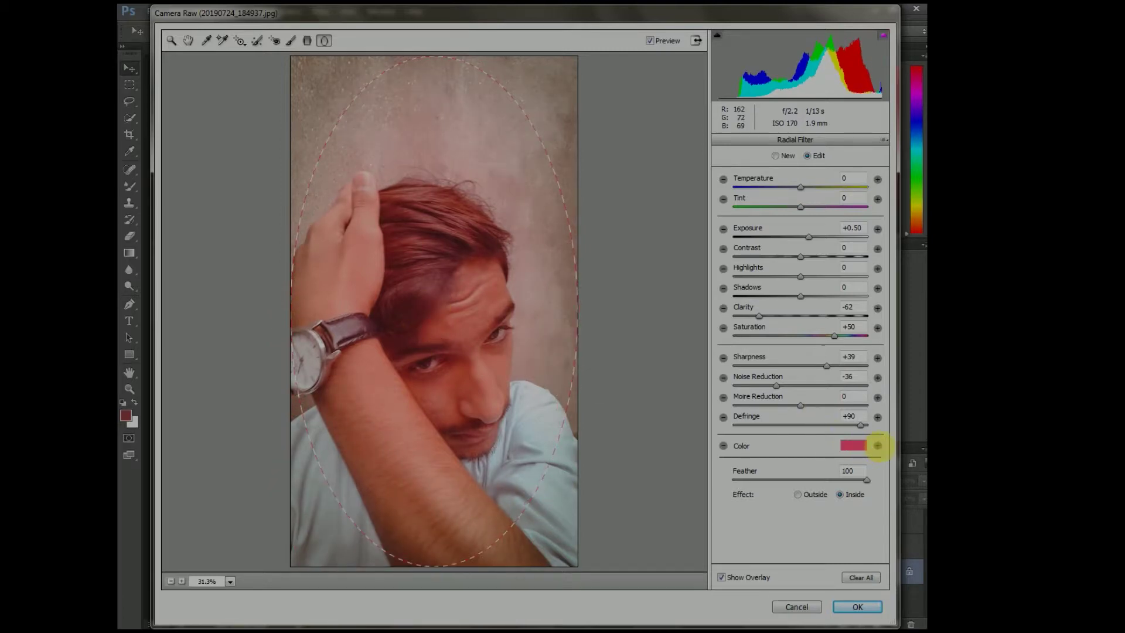
{"action": "left_click", "coordinate": [876, 446]}
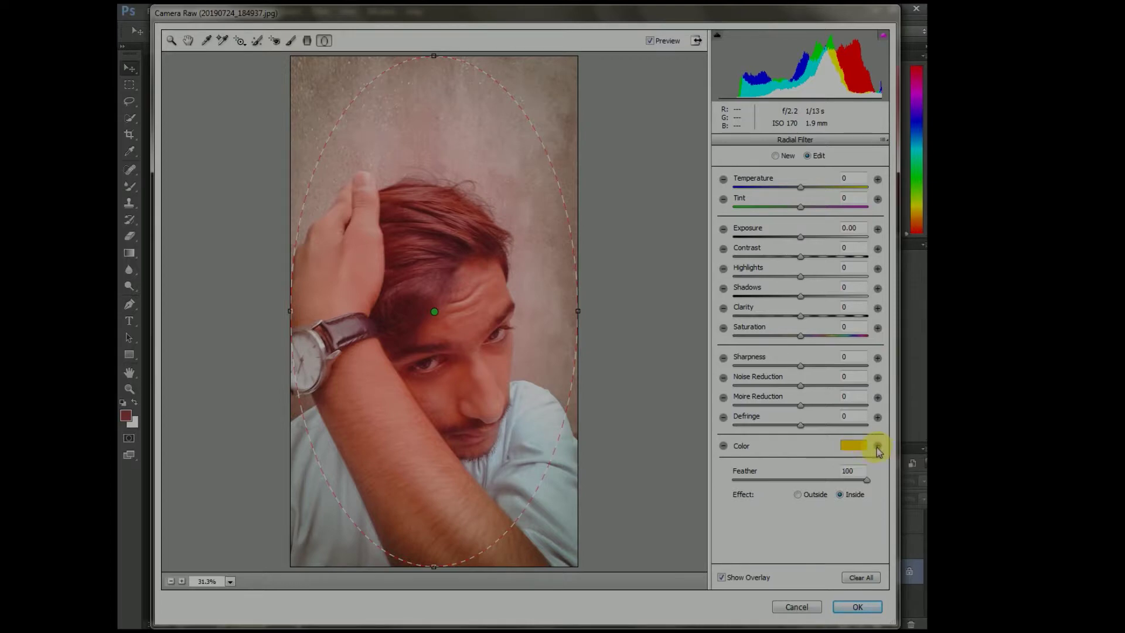
{"action": "left_click", "coordinate": [863, 447]}
{"action": "left_click", "coordinate": [473, 266]}
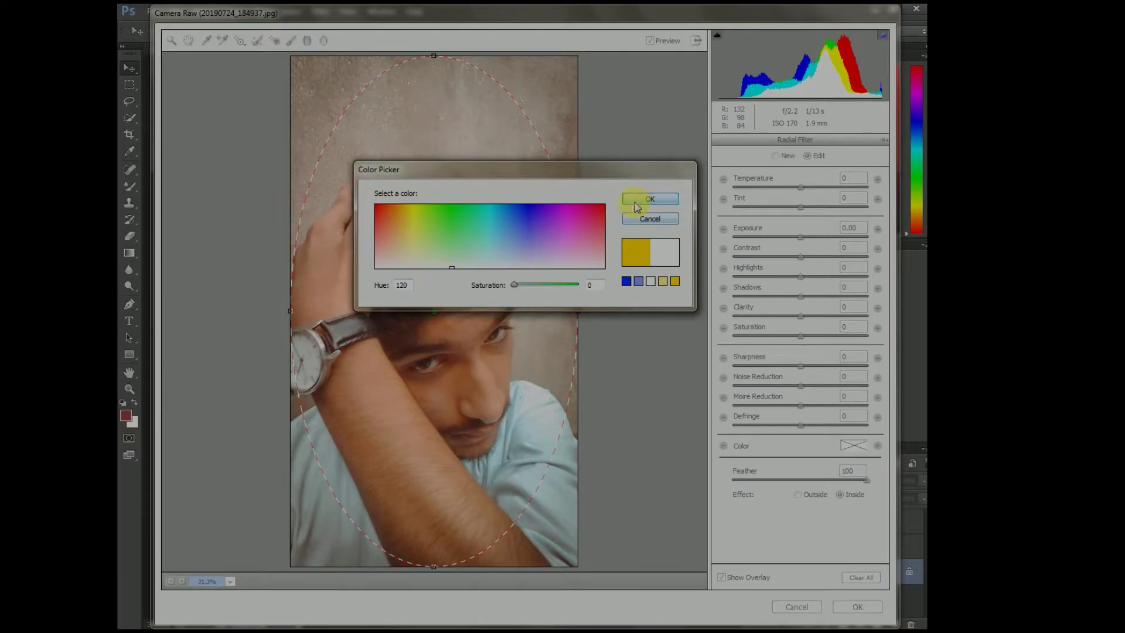
{"action": "left_click_drag", "start_coordinate": [642, 252], "coordinate": [589, 257]}
{"action": "left_click", "coordinate": [649, 199]}
- Move the radial filter lower on the portrait and apply the Camera Raw edits
{"action": "left_click", "coordinate": [438, 316]}
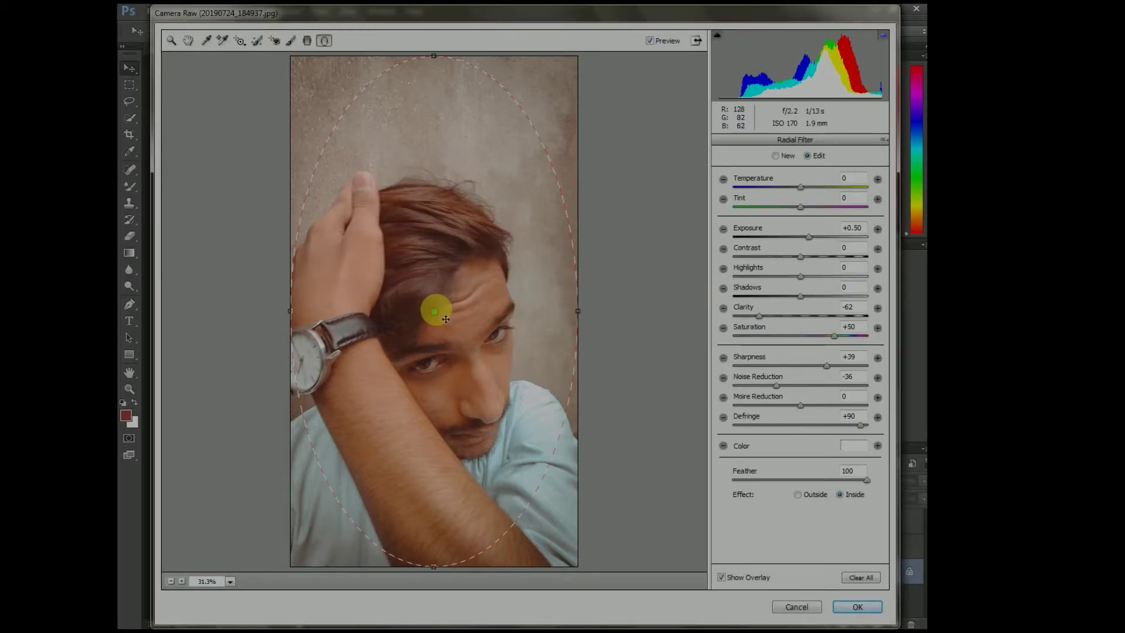
{"action": "left_click_drag", "start_coordinate": [447, 320], "coordinate": [448, 347]}
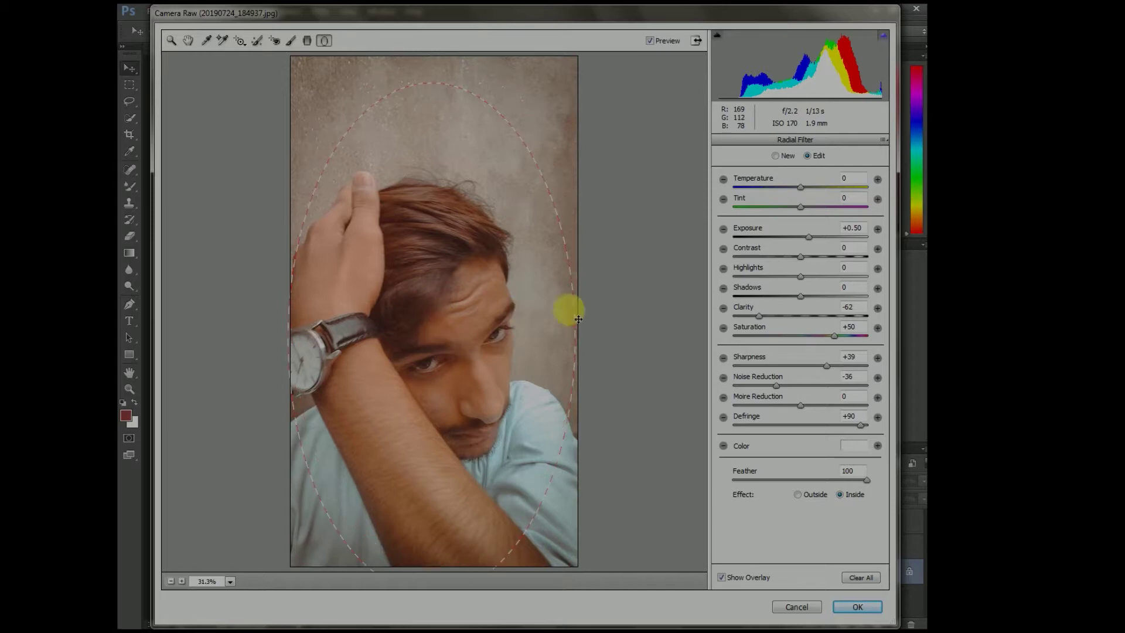
{"action": "left_click", "coordinate": [306, 41]}
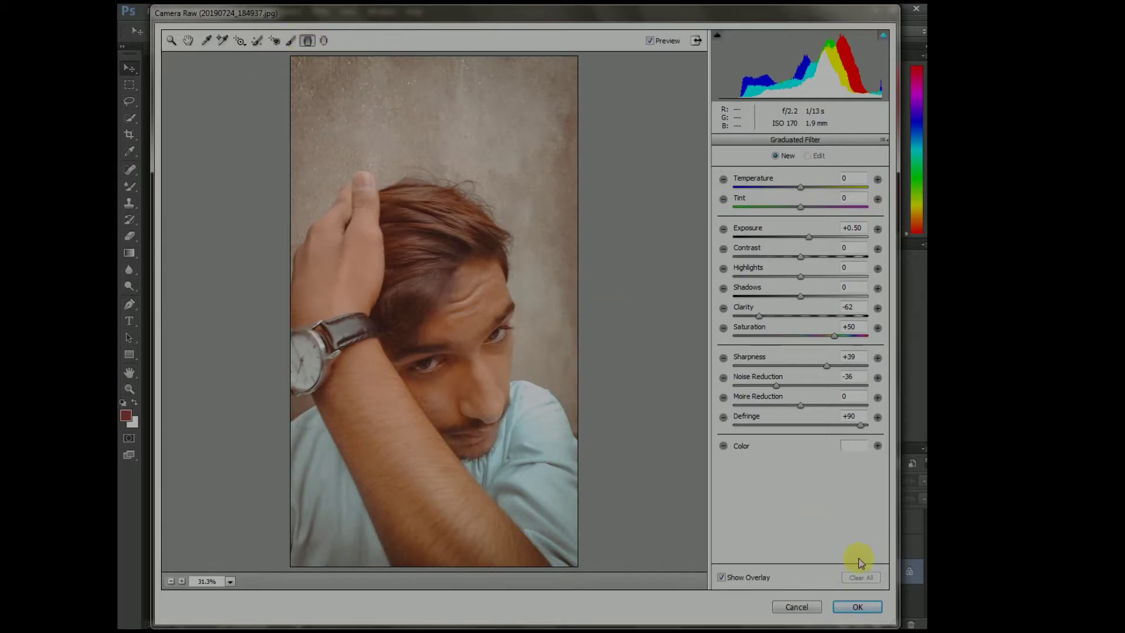
{"action": "left_click", "coordinate": [860, 608]}
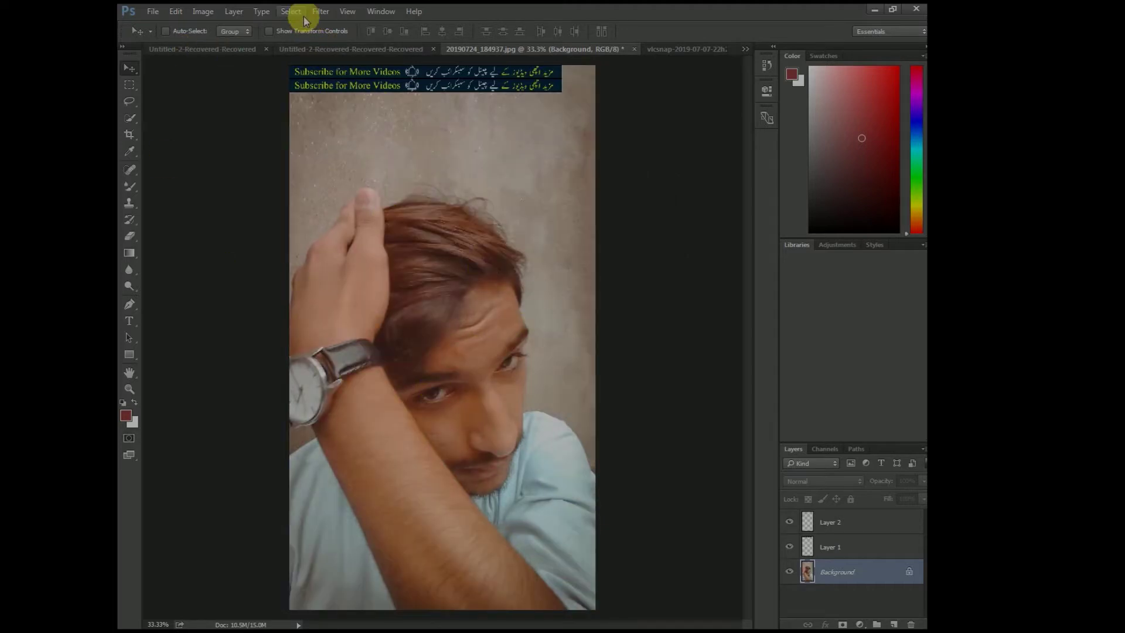
- Open Image > Calculations, move the dialog aside, then close it without applying
{"action": "left_click", "coordinate": [185, 15]}
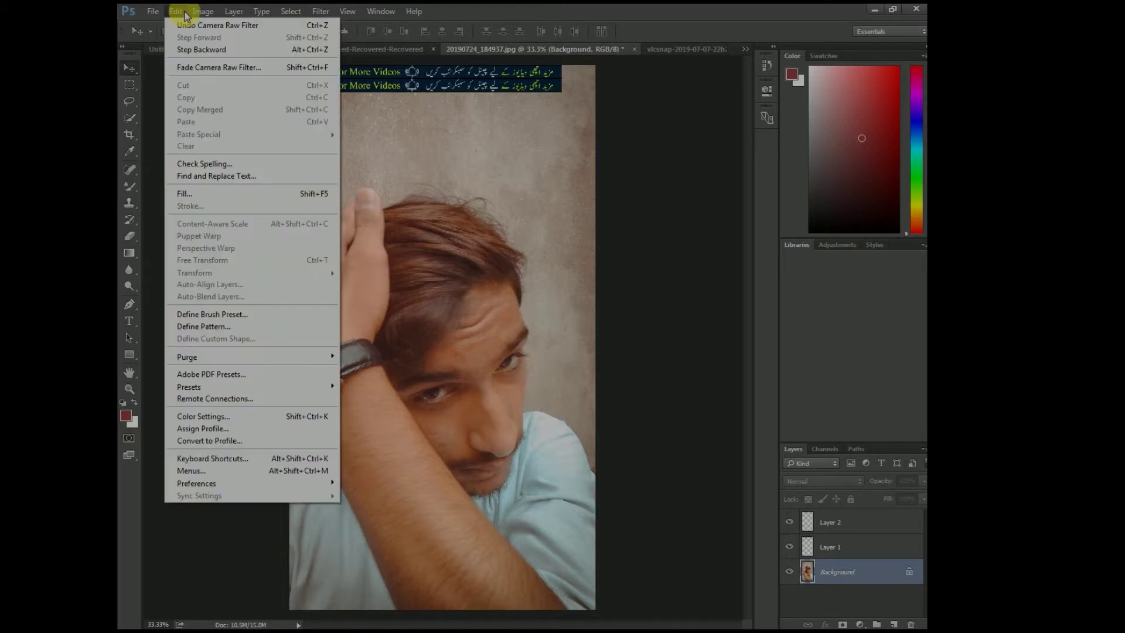
{"action": "mouse_move", "coordinate": [202, 10]}
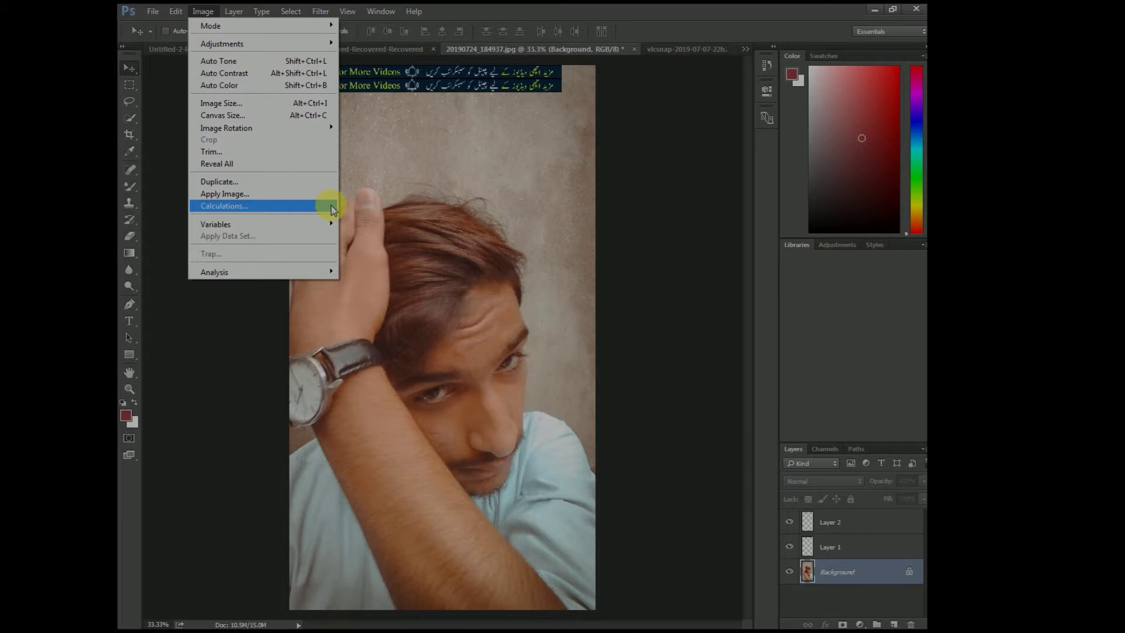
{"action": "left_click", "coordinate": [332, 205]}
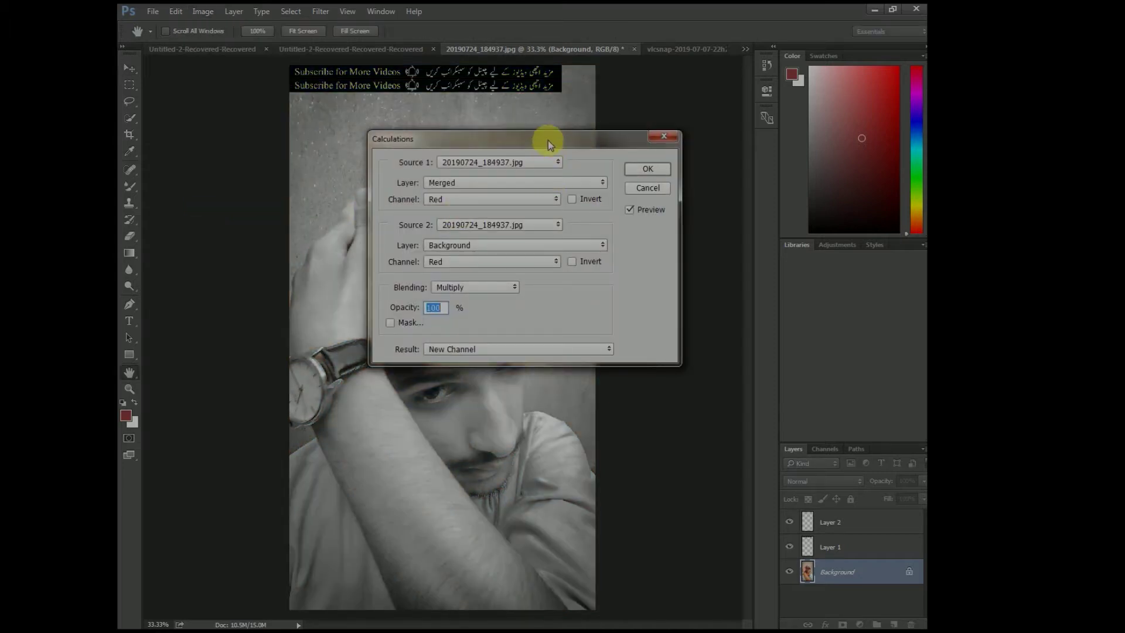
{"action": "left_click_drag", "start_coordinate": [549, 144], "coordinate": [754, 116]}
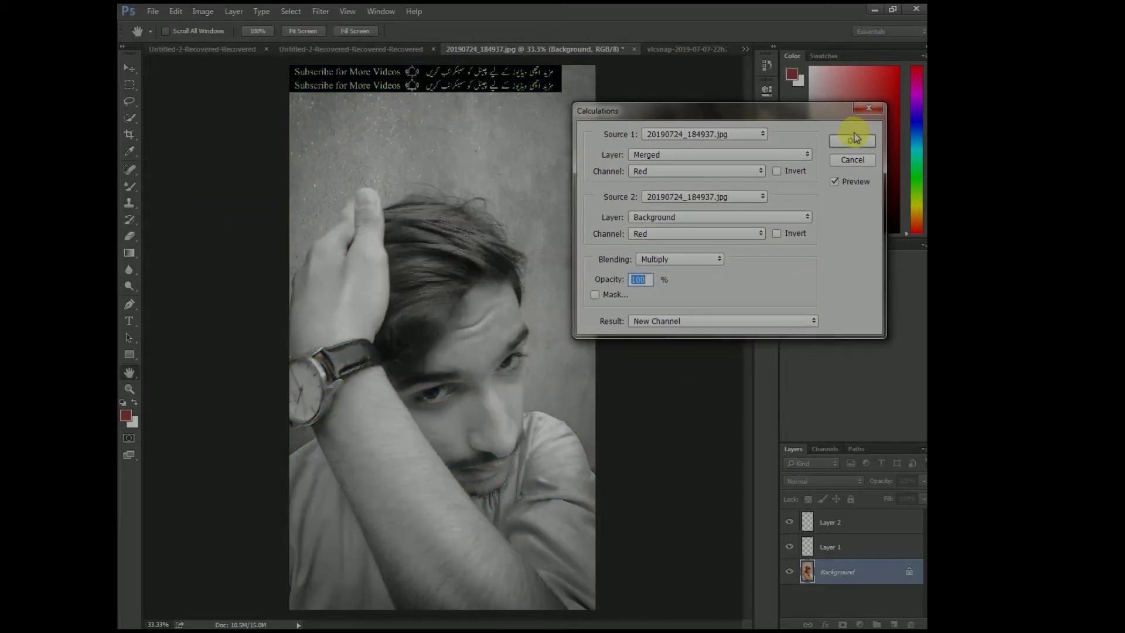
{"action": "left_click", "coordinate": [854, 161]}
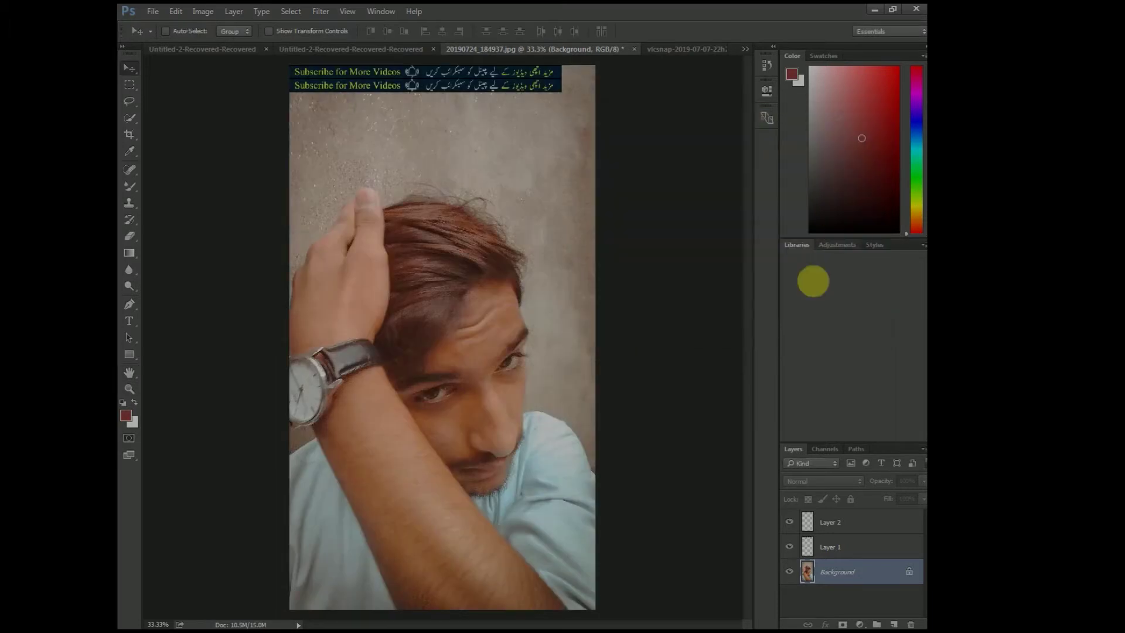
- Add a Gradient Fill layer over the portrait and move its settings dialog aside
{"action": "left_click", "coordinate": [861, 624]}
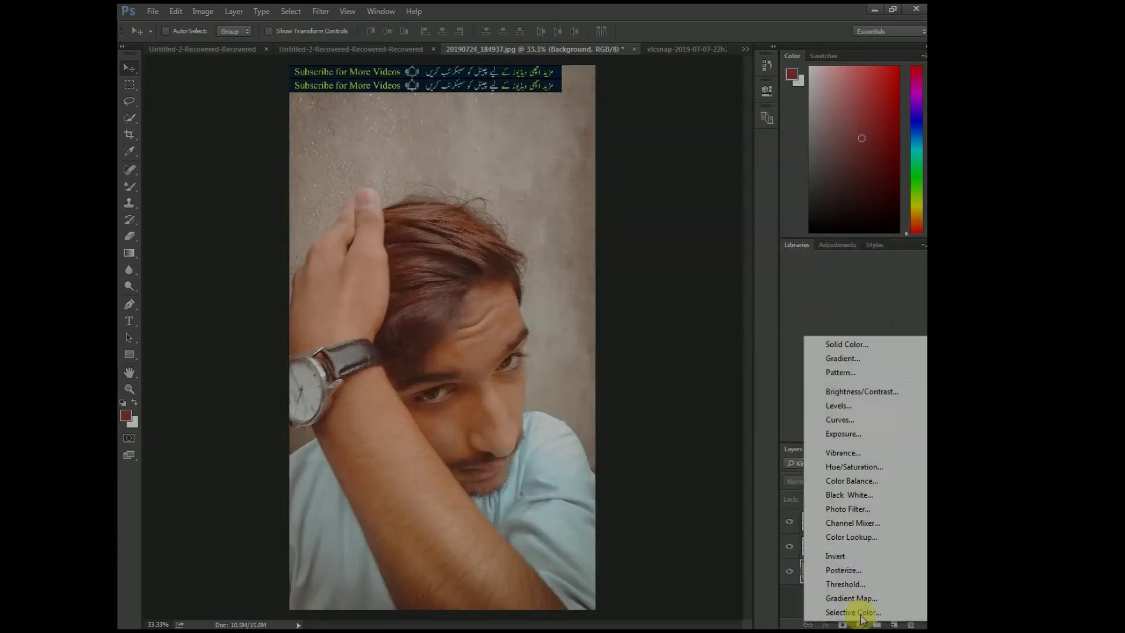
{"action": "left_click", "coordinate": [831, 359]}
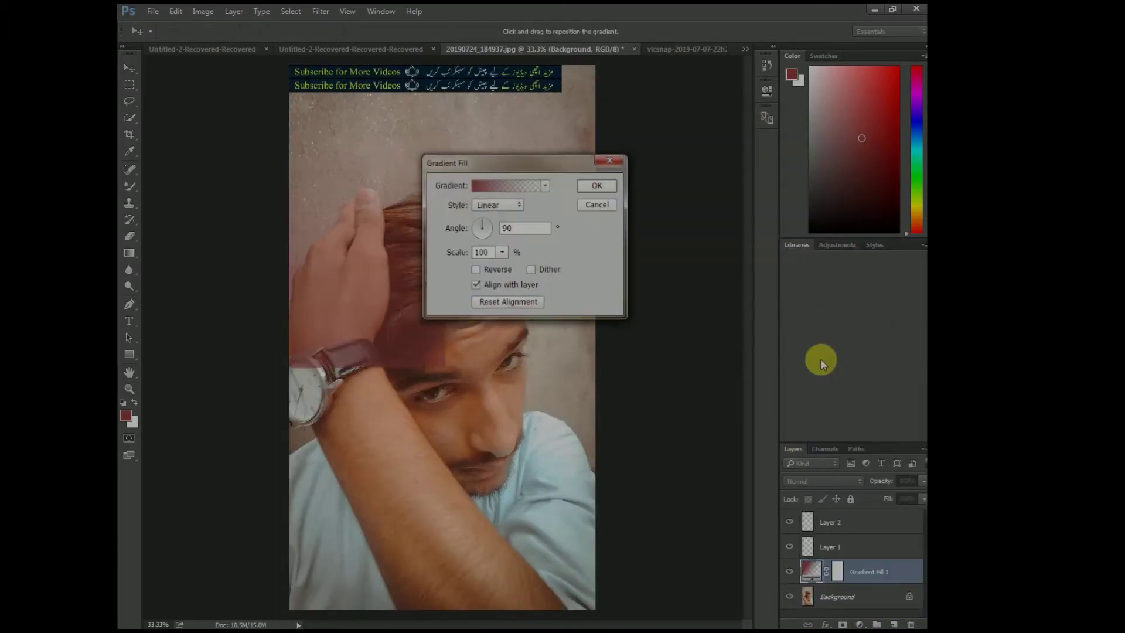
{"action": "left_click_drag", "start_coordinate": [518, 161], "coordinate": [693, 146]}
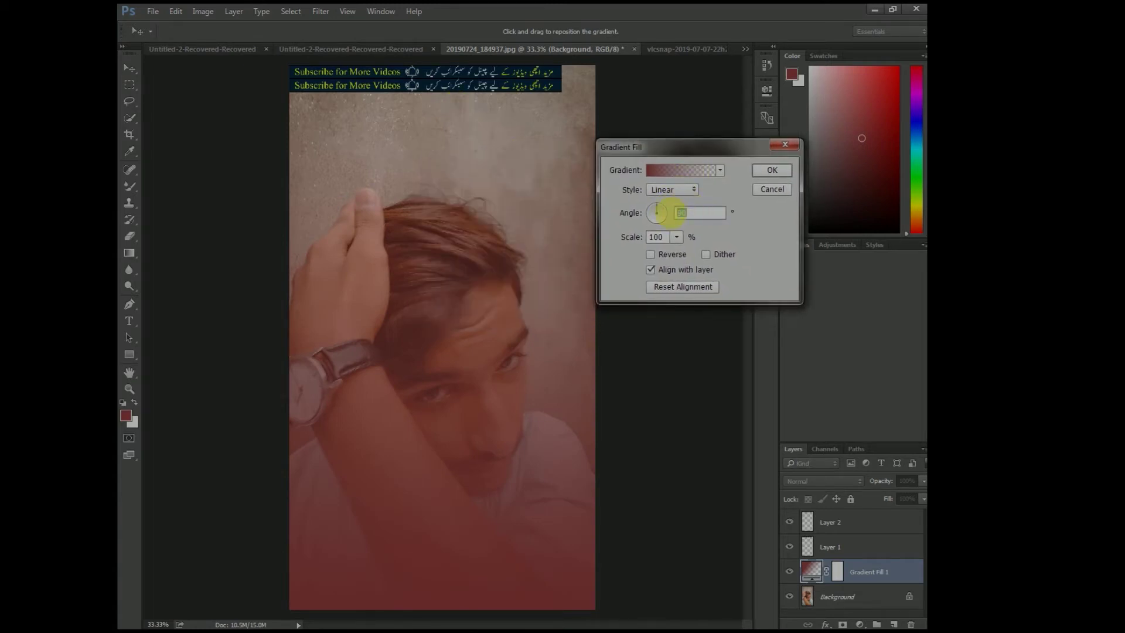
- Set the gradient angle to 4.4, tick Reverse and Dither, and scale it to 693%
{"action": "left_click", "coordinate": [660, 213]}
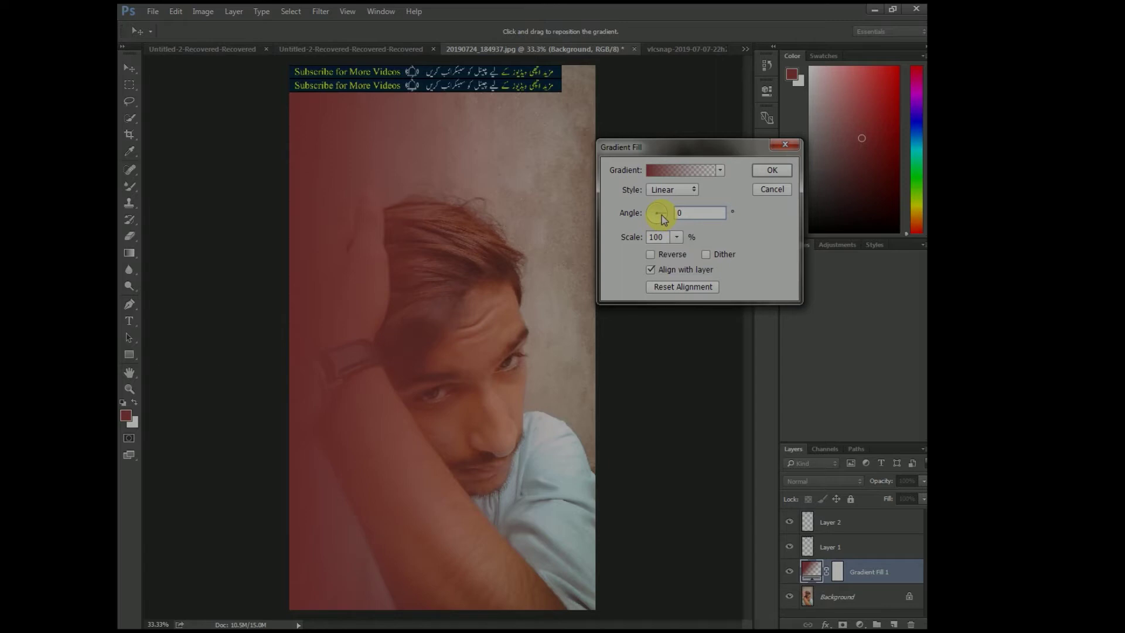
{"action": "left_click_drag", "start_coordinate": [663, 216], "coordinate": [674, 207]}
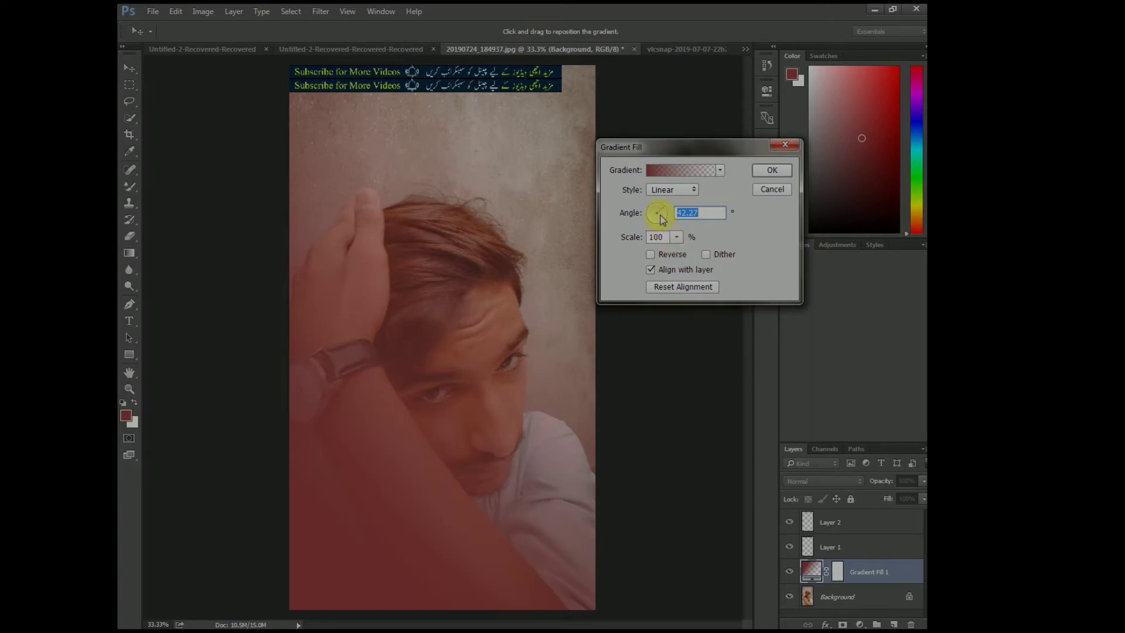
{"action": "left_click_drag", "start_coordinate": [661, 218], "coordinate": [664, 219]}
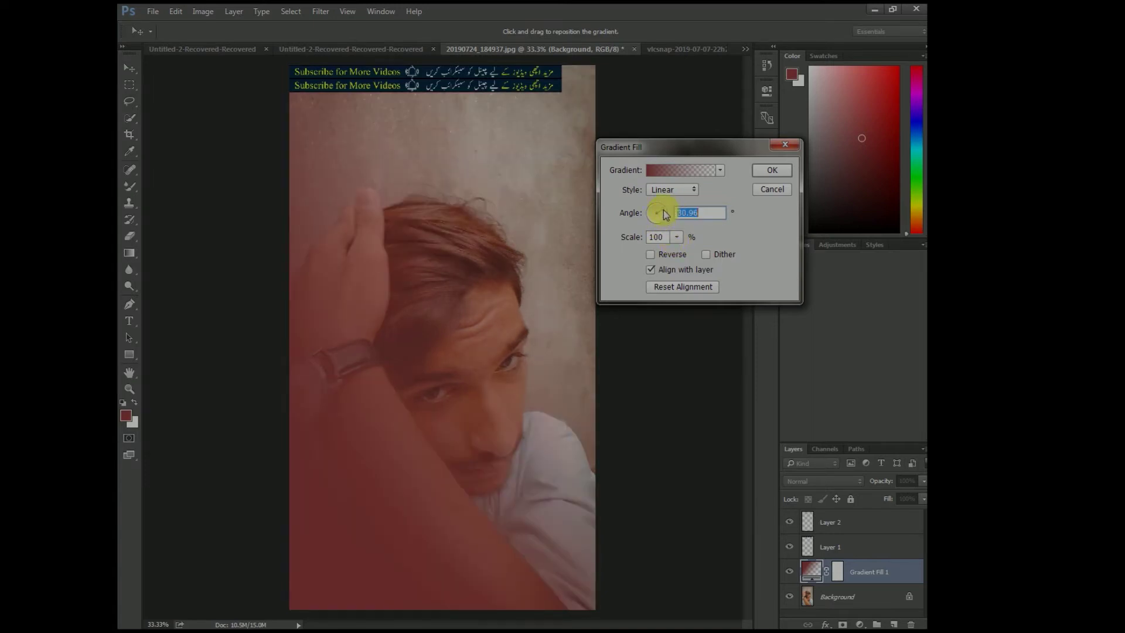
{"action": "left_click_drag", "start_coordinate": [667, 214], "coordinate": [671, 218]}
{"action": "left_click", "coordinate": [669, 256]}
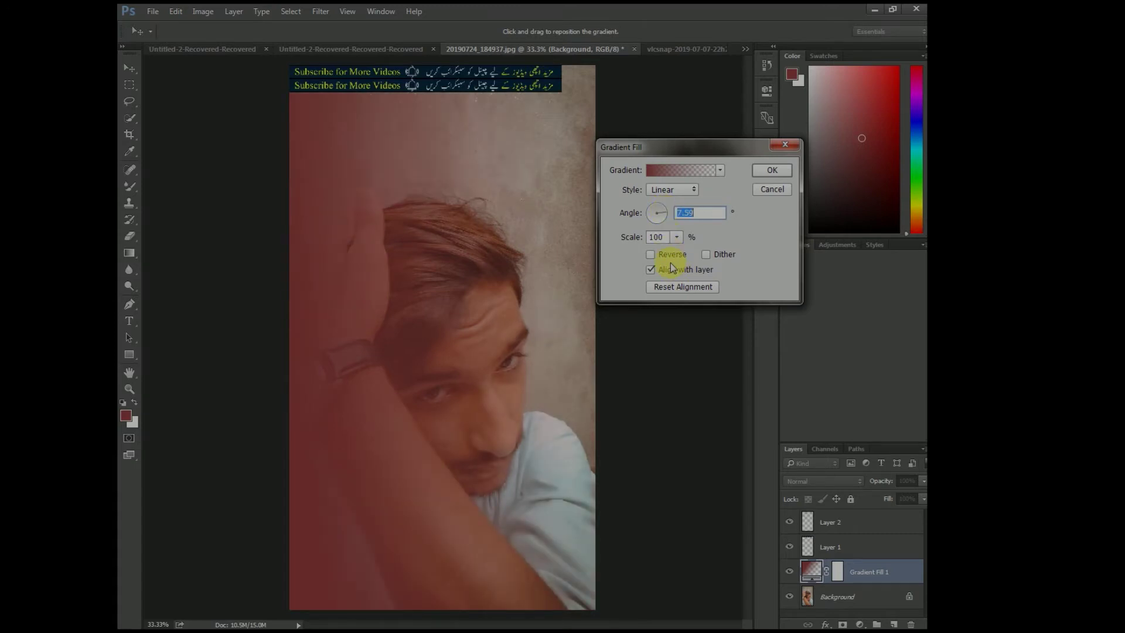
{"action": "left_click", "coordinate": [709, 255]}
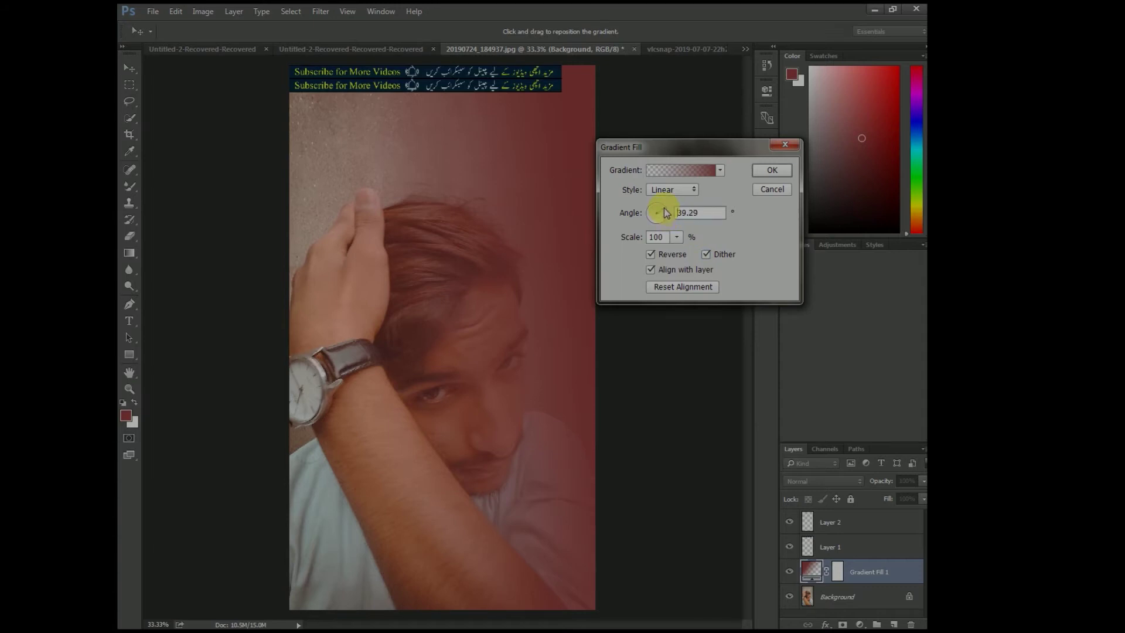
{"action": "left_click", "coordinate": [666, 213]}
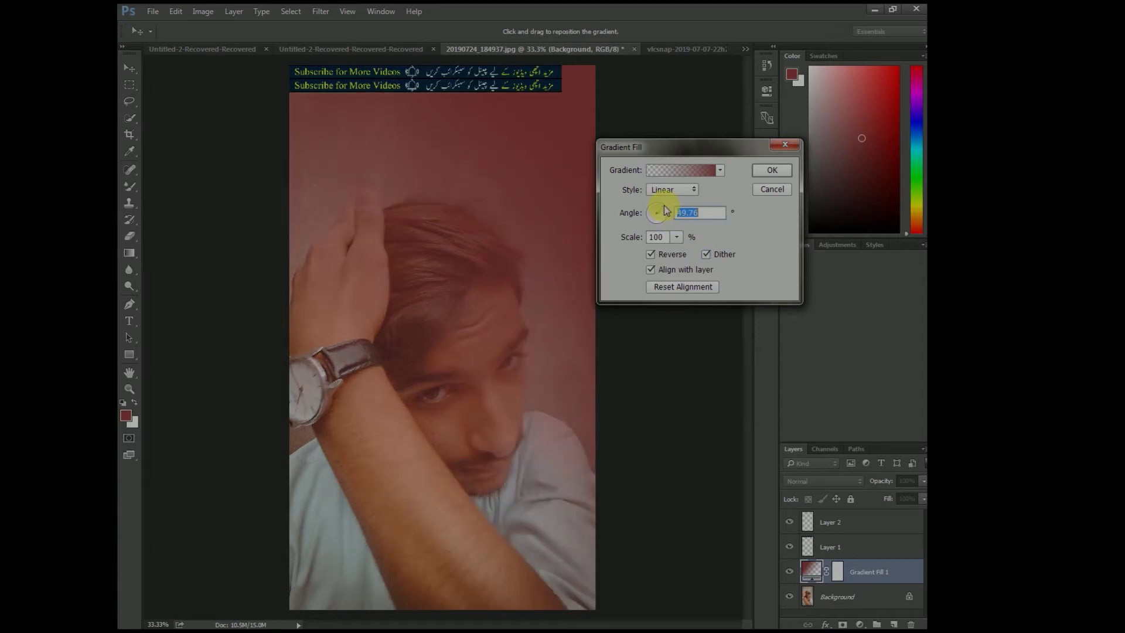
{"action": "left_click", "coordinate": [677, 237]}
{"action": "left_click_drag", "start_coordinate": [681, 253], "coordinate": [701, 254]}
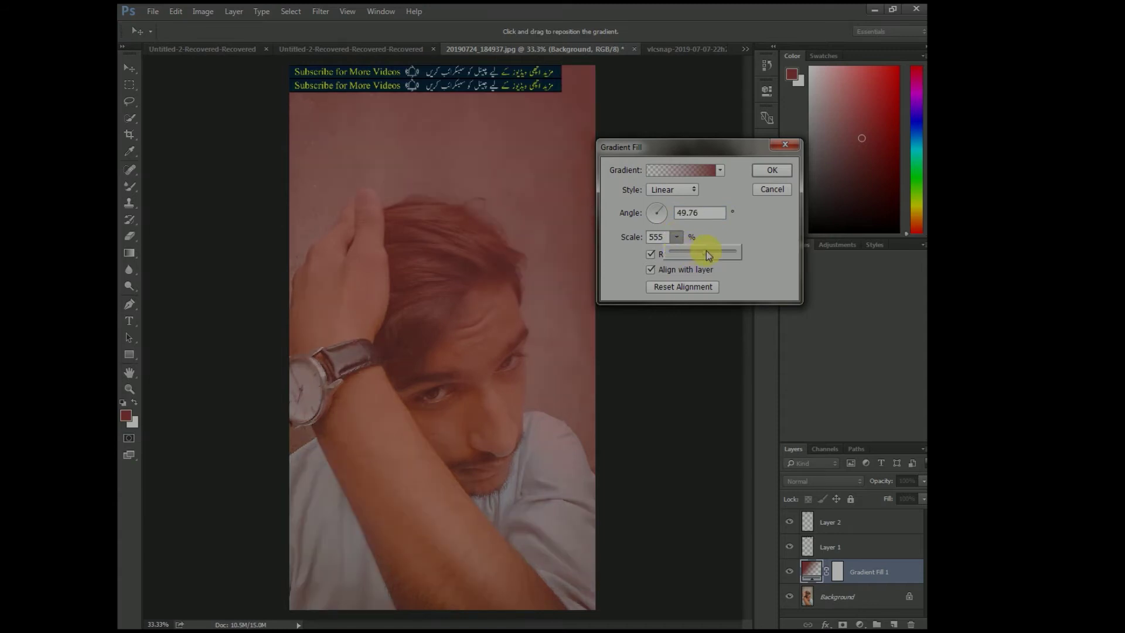
- Cycle the gradient style through Radial, Angle and Linear
{"action": "left_click", "coordinate": [680, 189]}
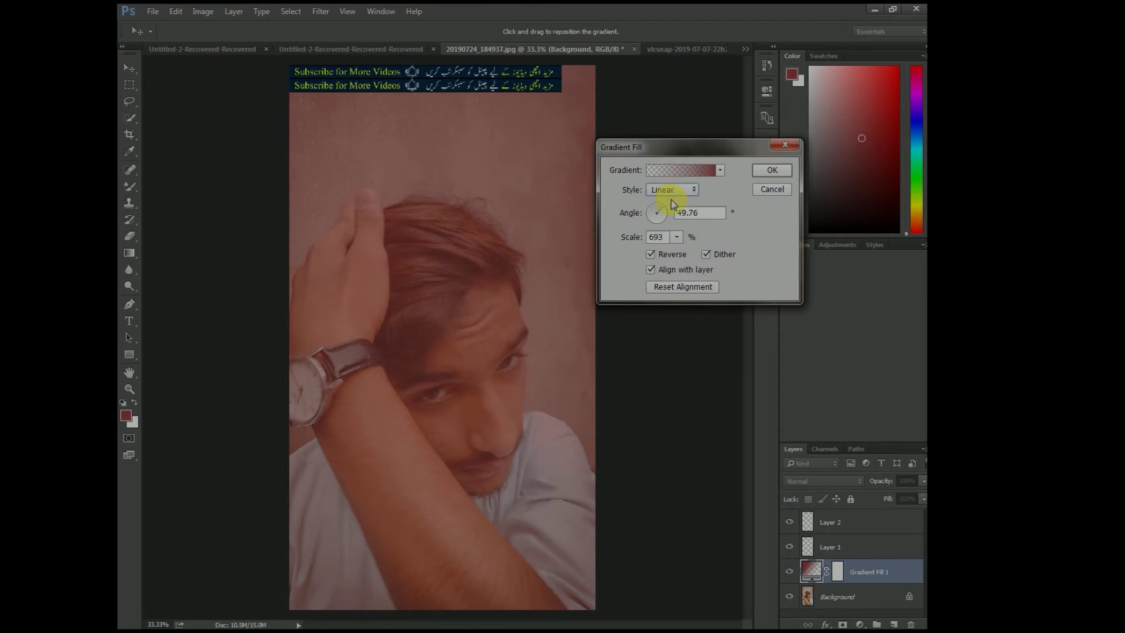
{"action": "left_click", "coordinate": [674, 189]}
{"action": "left_click", "coordinate": [662, 206]}
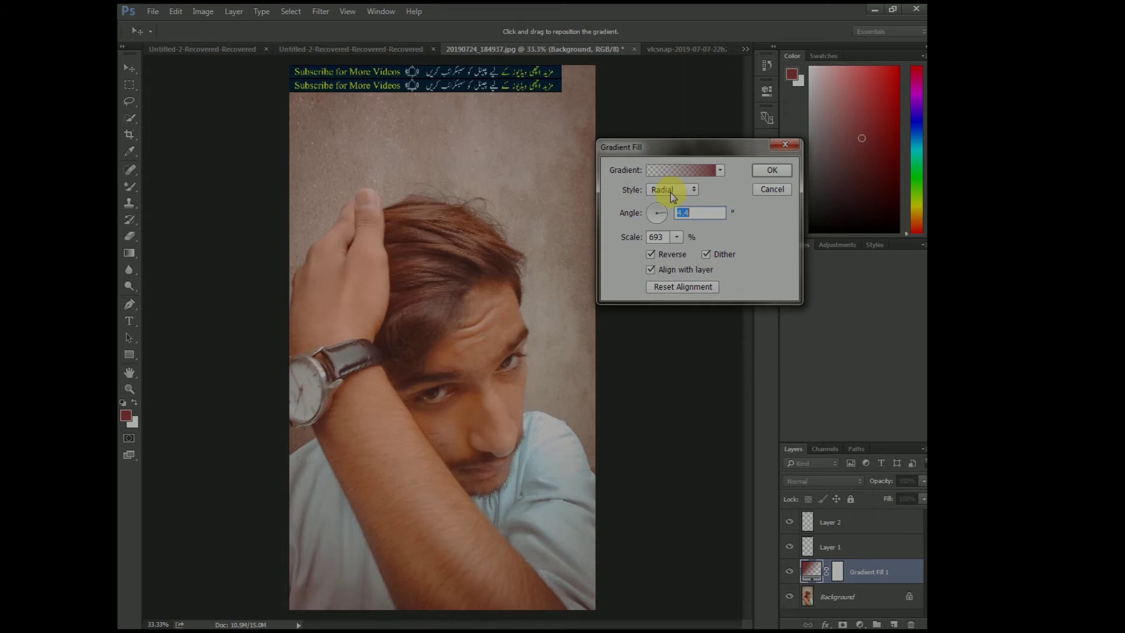
{"action": "left_click", "coordinate": [673, 190]}
{"action": "left_click", "coordinate": [669, 199]}
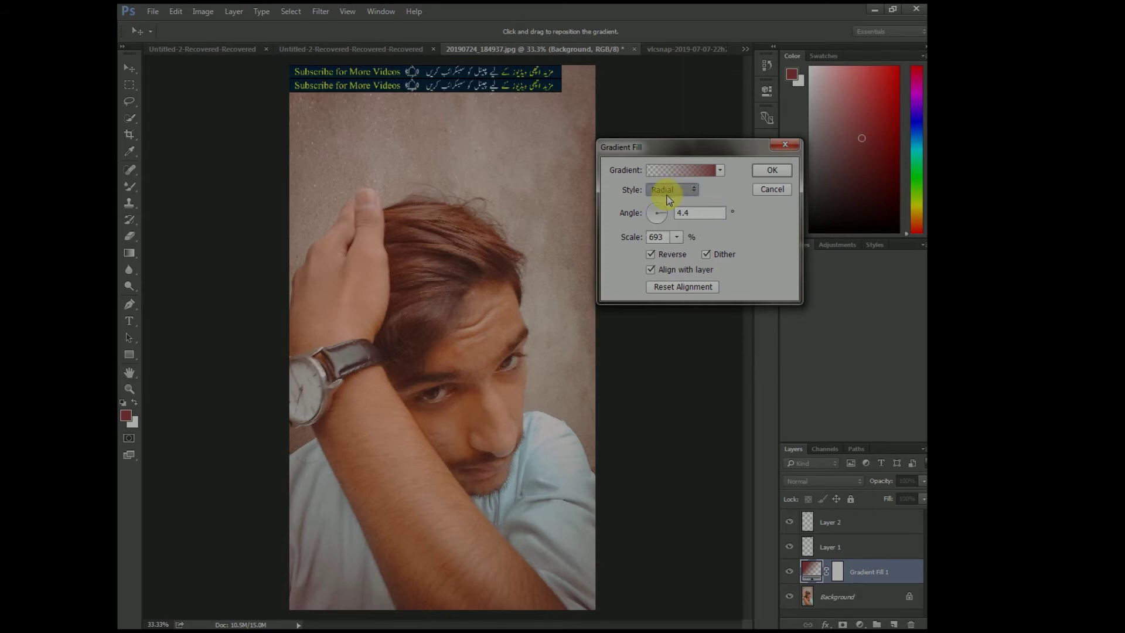
{"action": "left_click", "coordinate": [666, 191]}
{"action": "left_click", "coordinate": [667, 192]}
{"action": "left_click", "coordinate": [668, 194]}
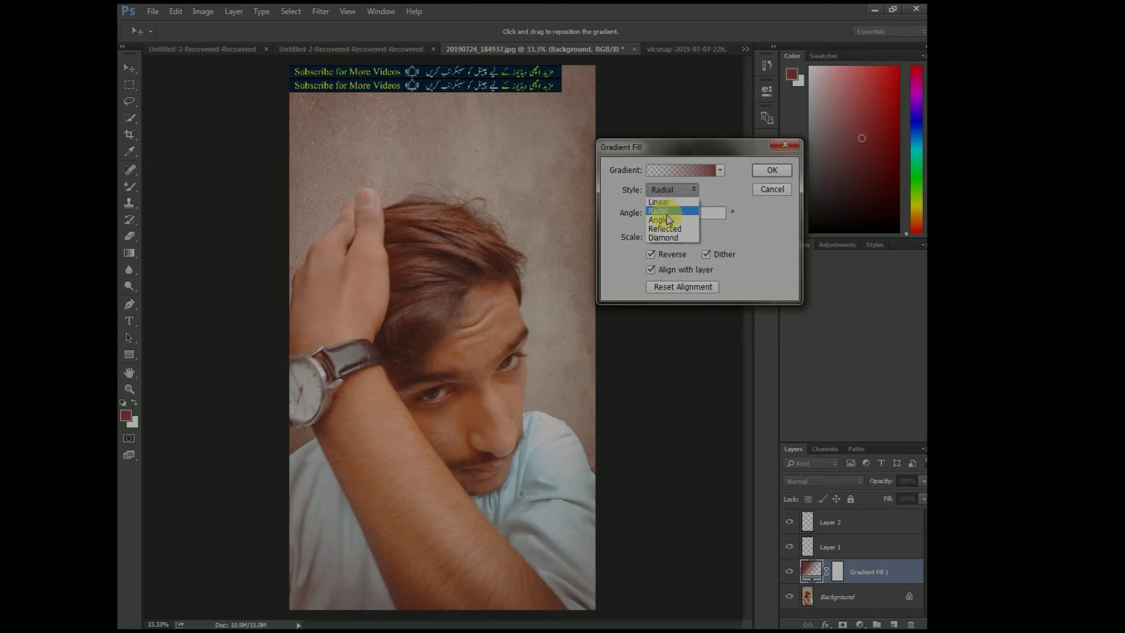
{"action": "left_click", "coordinate": [660, 219]}
{"action": "left_click", "coordinate": [672, 193]}
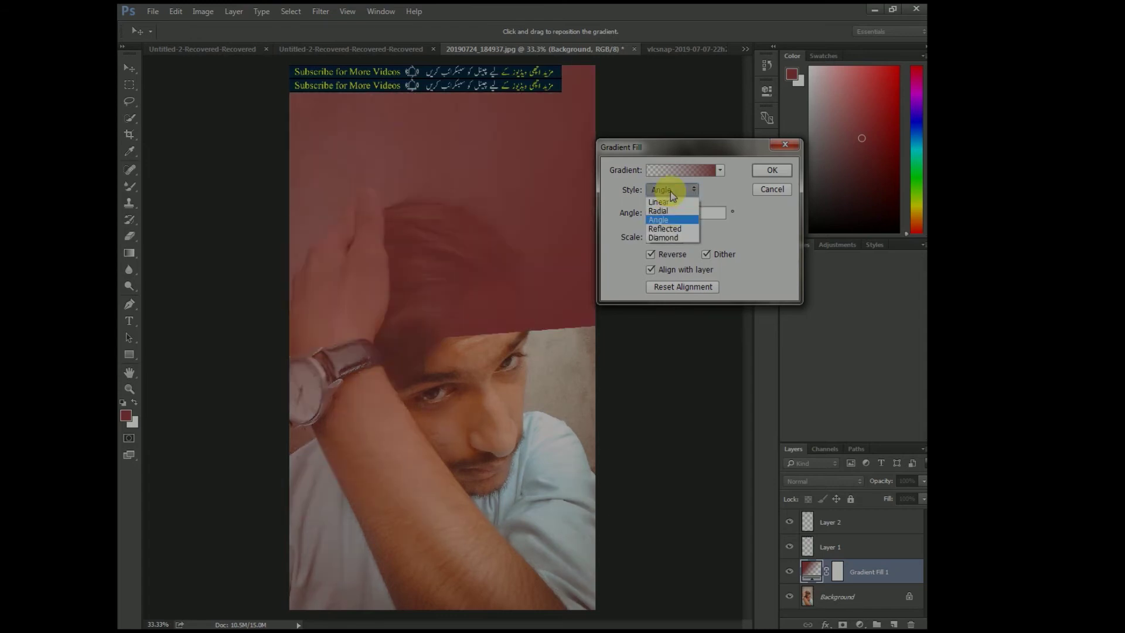
{"action": "left_click", "coordinate": [665, 188]}
{"action": "left_click", "coordinate": [687, 174]}
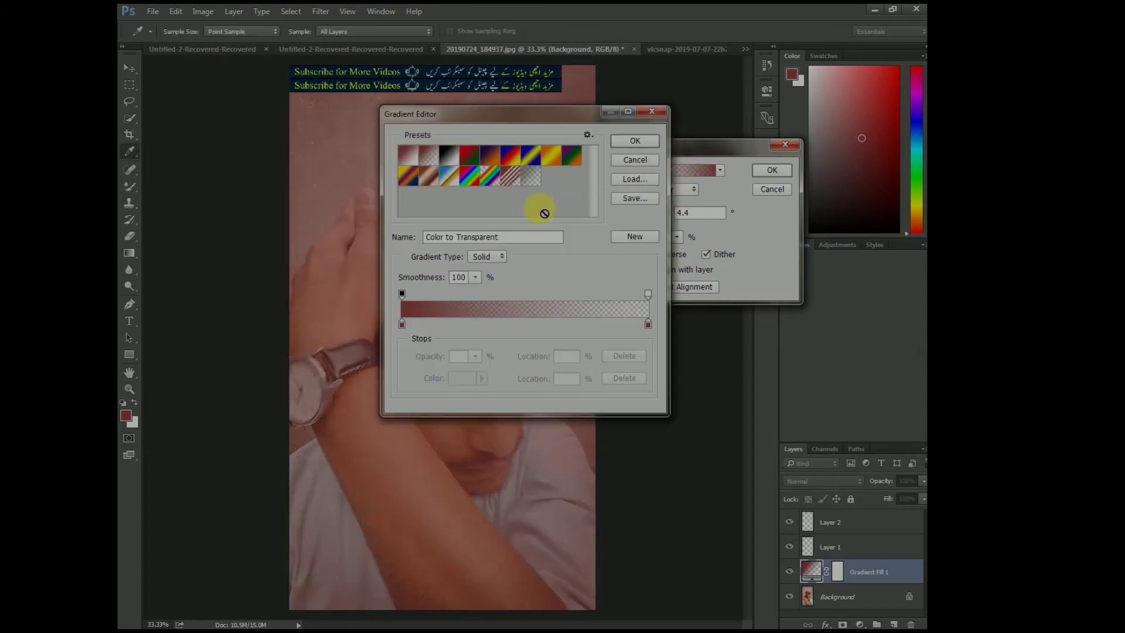
- Try the Neutral Density and Transparent Stripes presets and add a midpoint opacity stop
{"action": "left_click", "coordinate": [533, 178]}
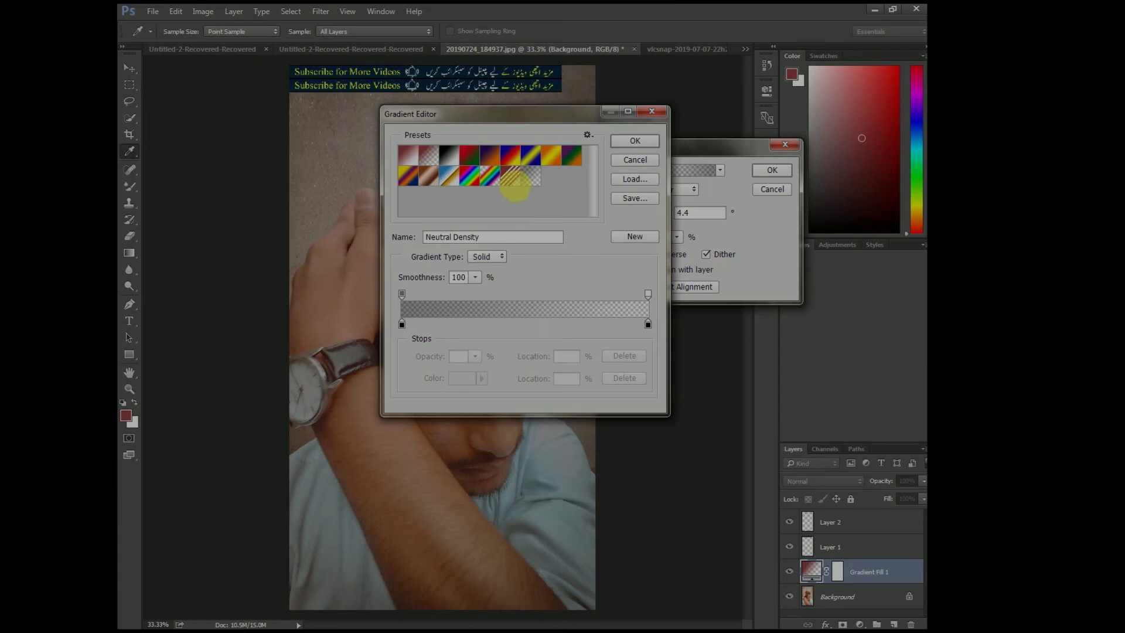
{"action": "double_click", "coordinate": [511, 176]}
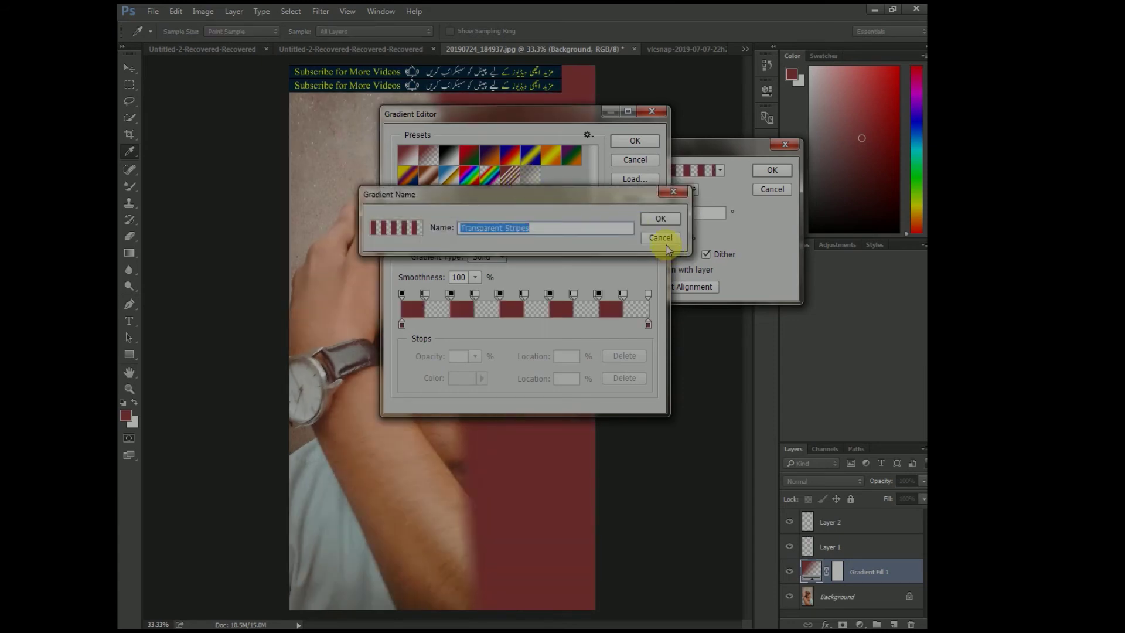
{"action": "left_click", "coordinate": [659, 221]}
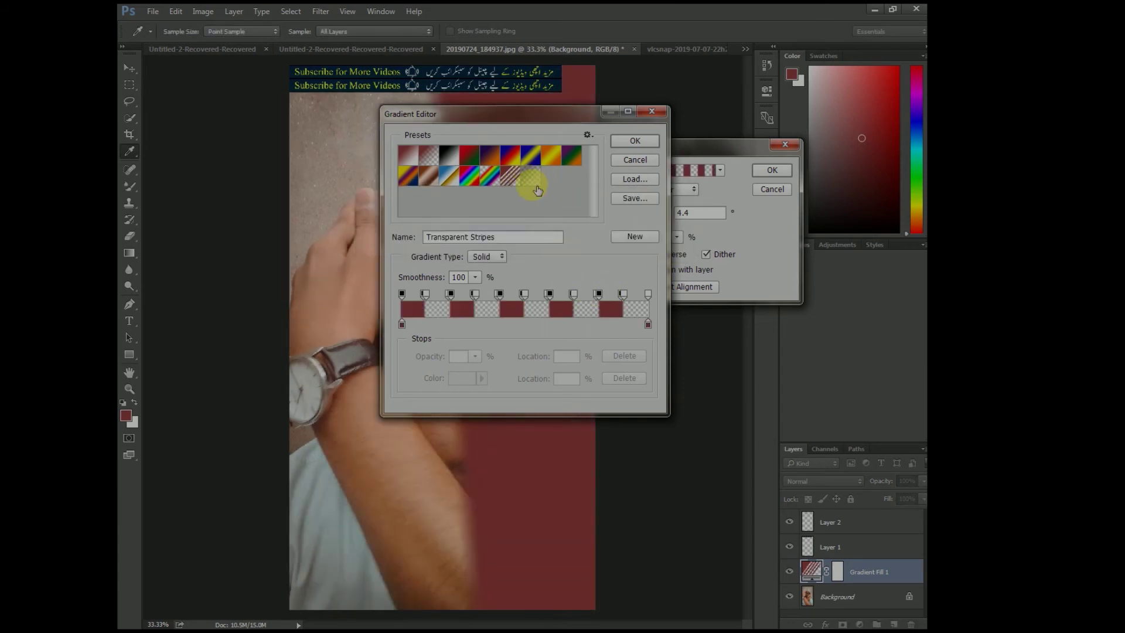
{"action": "left_click", "coordinate": [530, 176]}
{"action": "left_click_drag", "start_coordinate": [401, 293], "coordinate": [415, 292]}
{"action": "left_click_drag", "start_coordinate": [511, 294], "coordinate": [526, 294]}
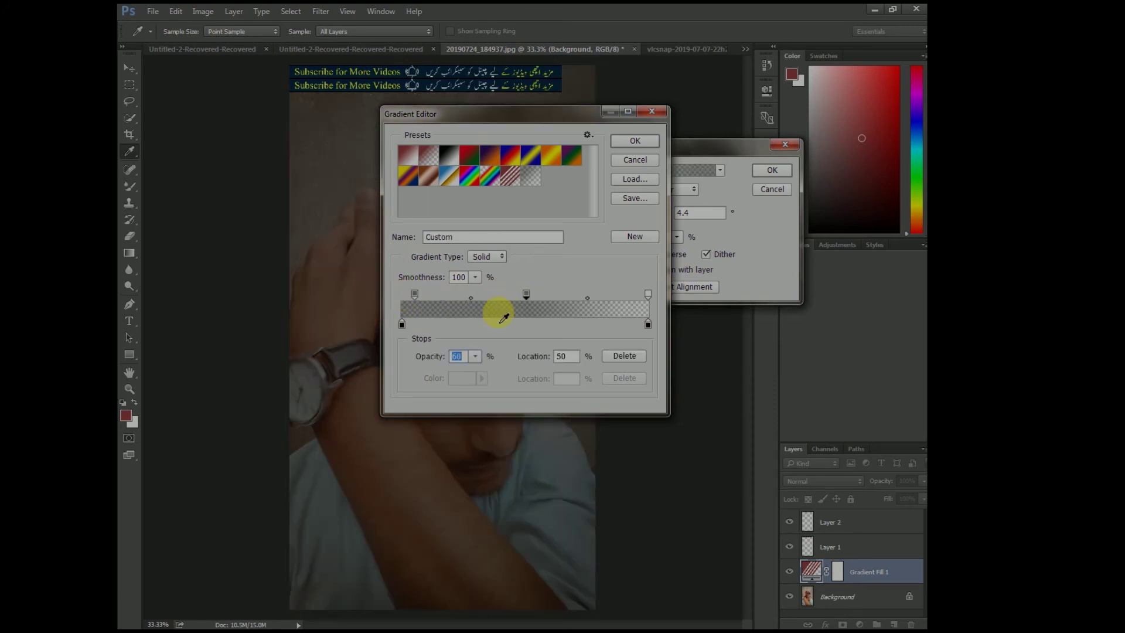
- Colour the left stop dark blue via its hex value, then cancel the gradient fill
{"action": "left_click", "coordinate": [402, 324]}
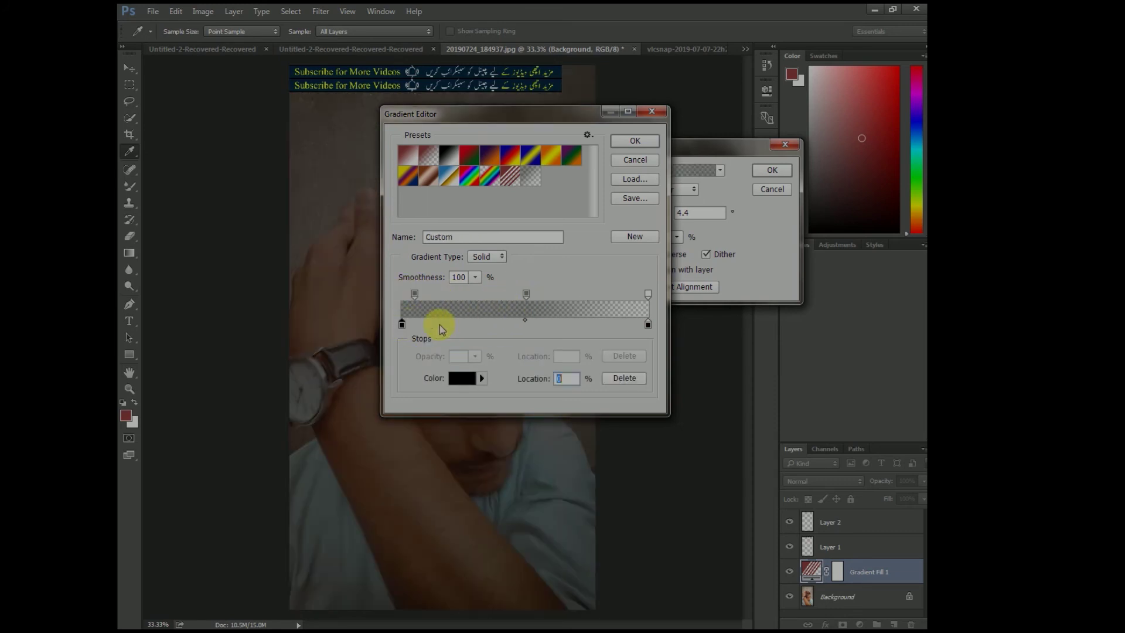
{"action": "left_click", "coordinate": [461, 378]}
{"action": "left_click_drag", "start_coordinate": [485, 281], "coordinate": [493, 249]}
{"action": "left_click_drag", "start_coordinate": [610, 356], "coordinate": [549, 355]}
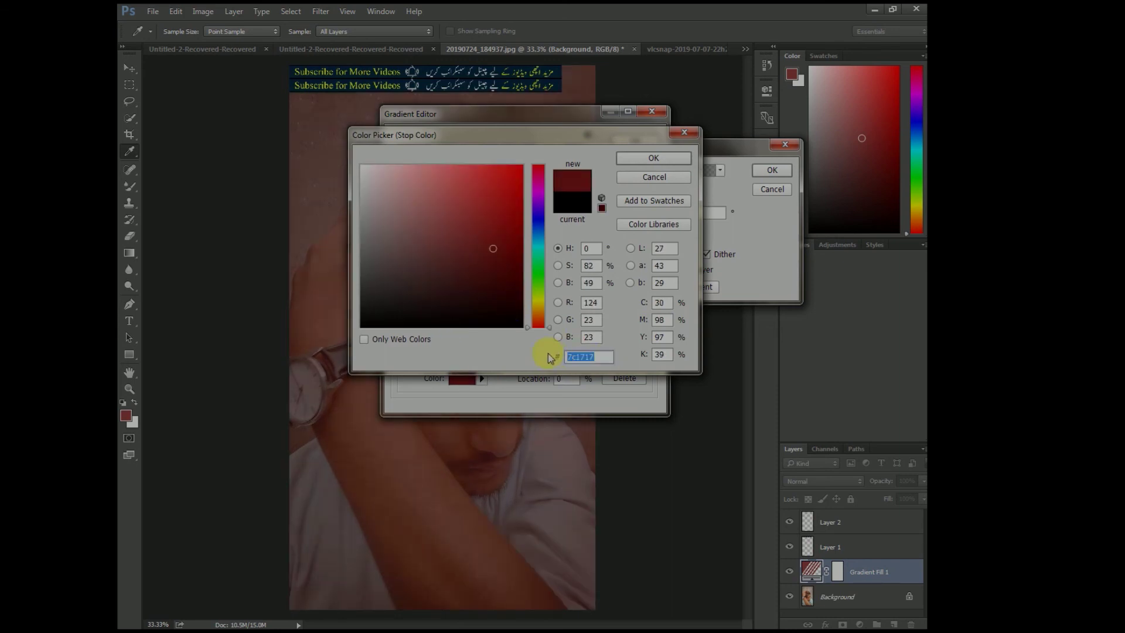
{"action": "type", "text": "66"}
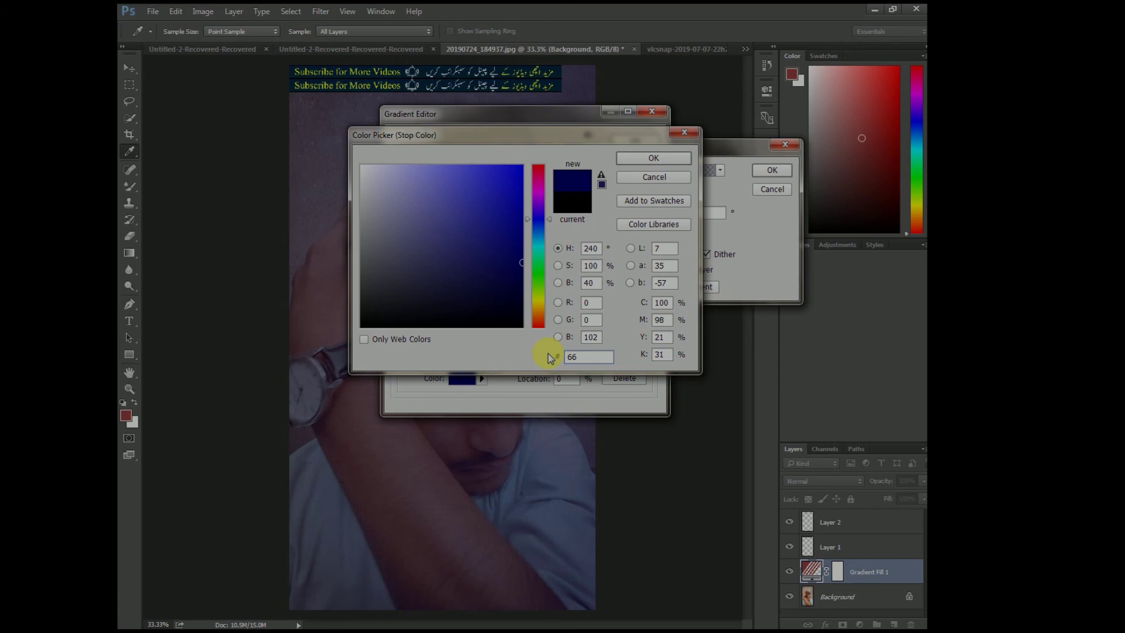
{"action": "type", "text": "00"}
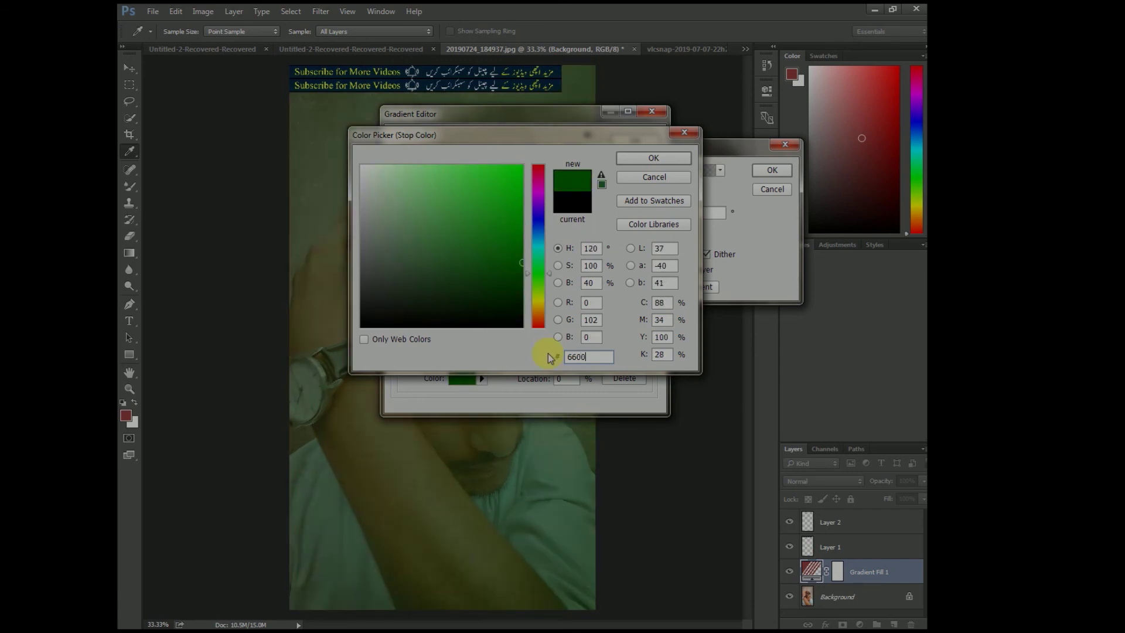
{"action": "key", "text": "BackSpace"}
{"action": "key", "text": "BackSpace"}
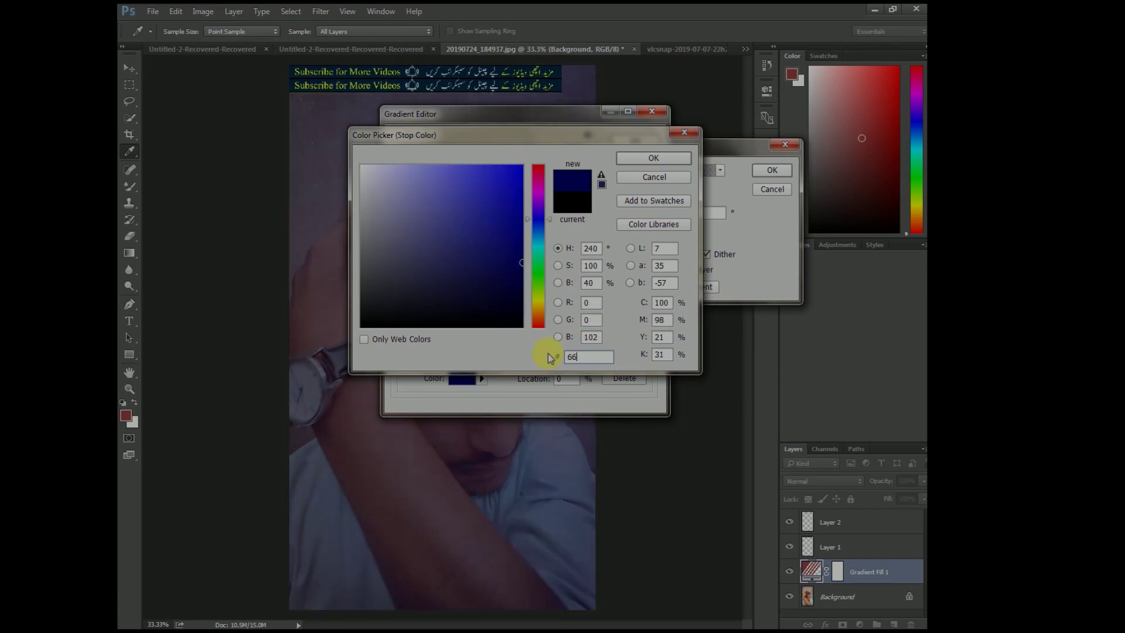
{"action": "left_click", "coordinate": [631, 160]}
{"action": "left_click", "coordinate": [634, 160]}
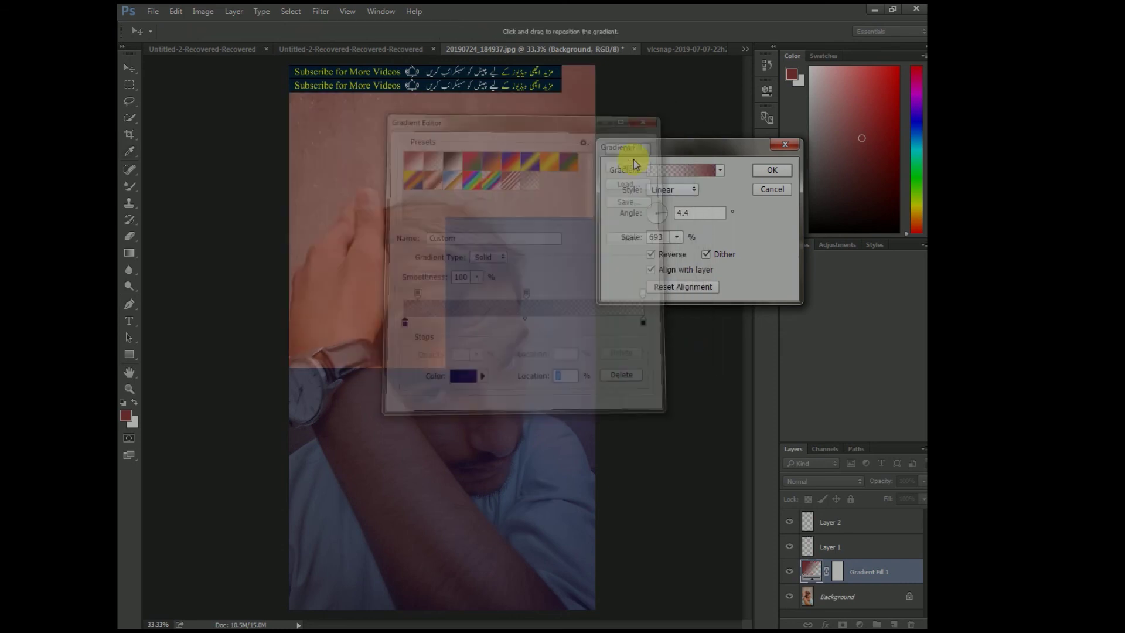
{"action": "left_click", "coordinate": [783, 191]}
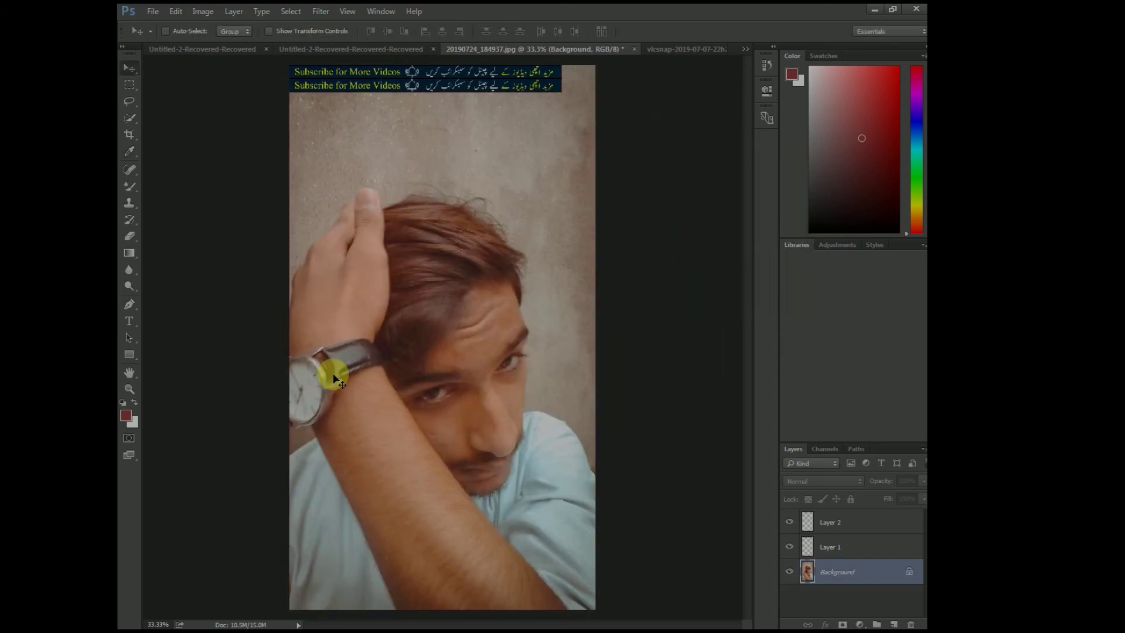